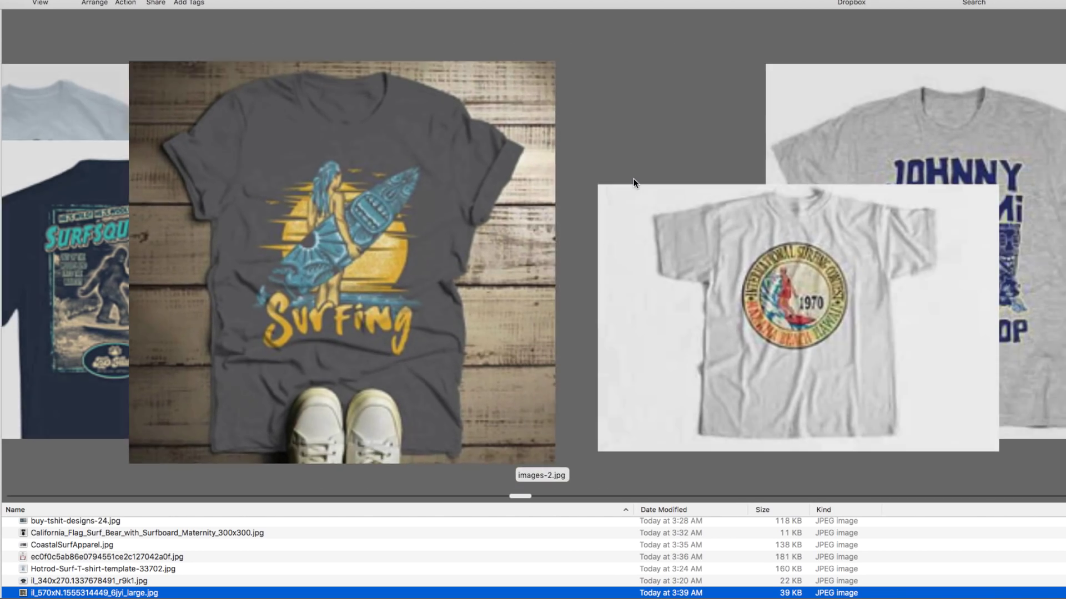
Browse the surf T-shirt reference images in the folder through to Wind-Surfing-Tshirt.jpg
key("Down")
key("Down")
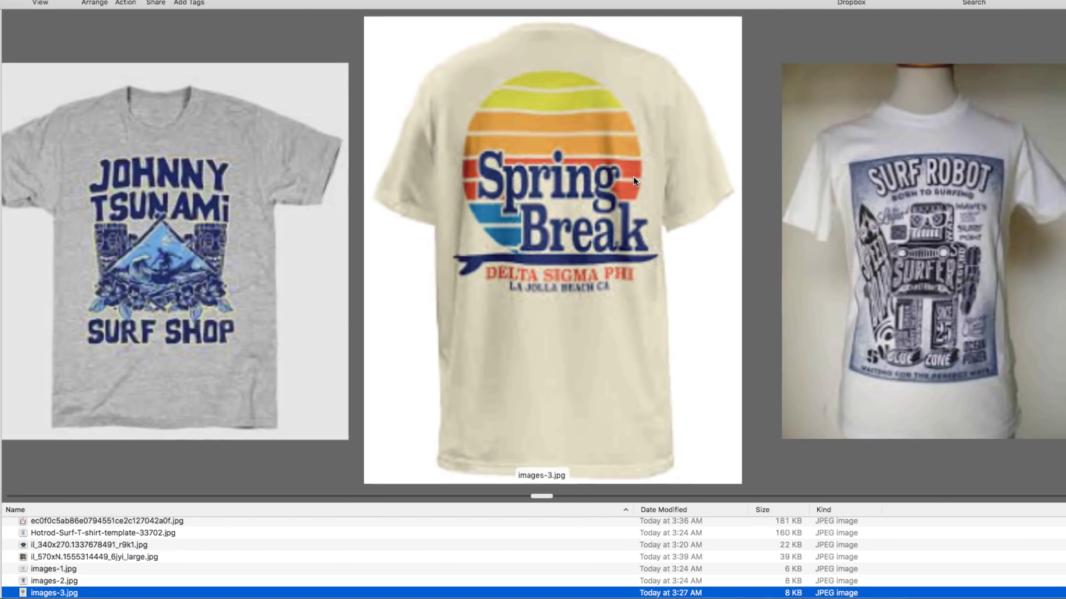
key("Down")
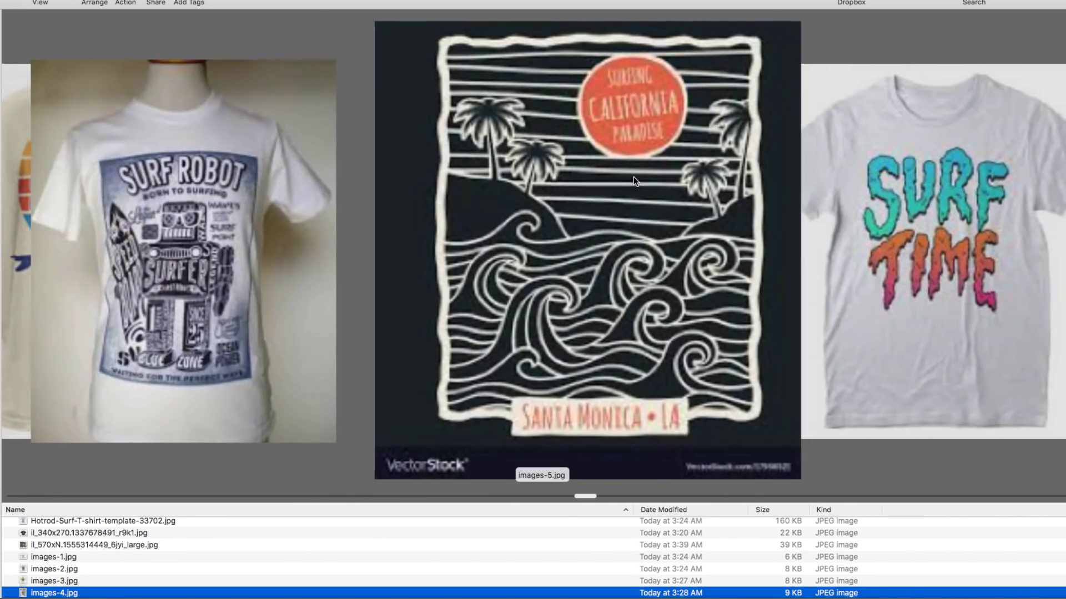
key("Down")
key("Down")
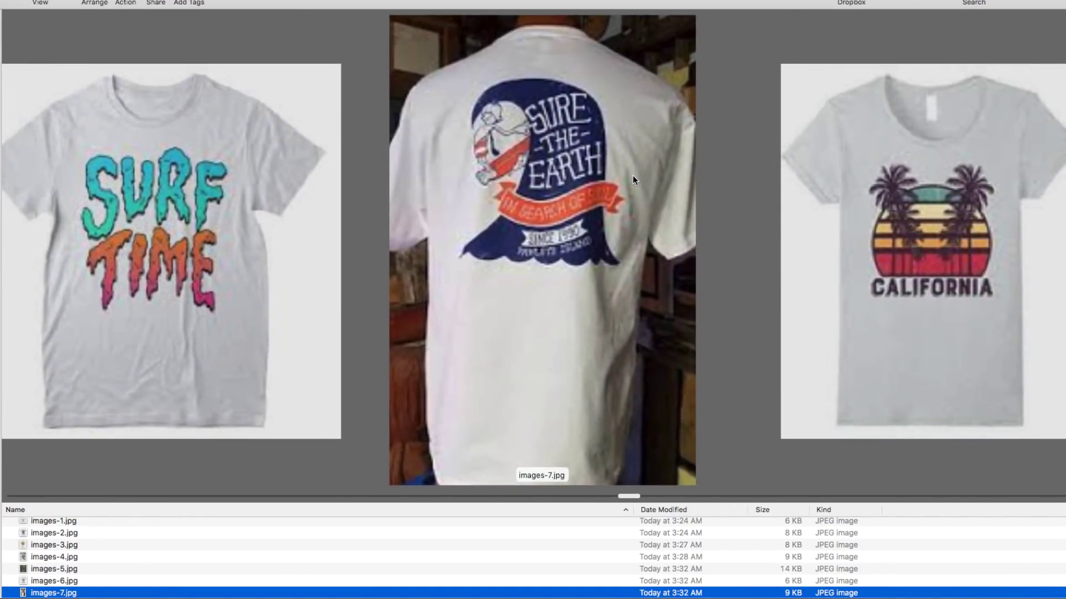
key("Down")
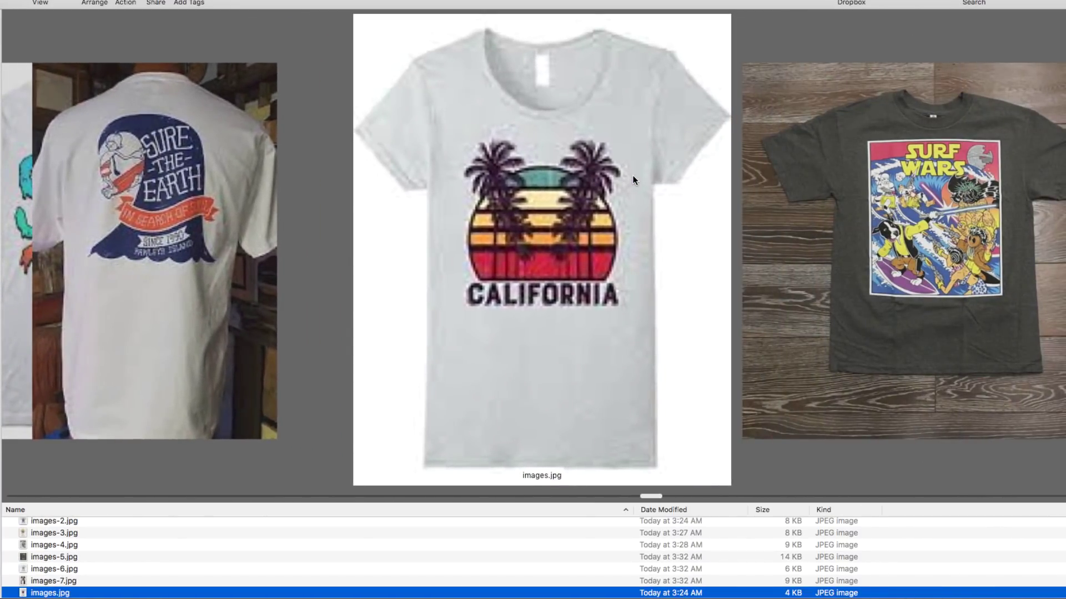
key("Down")
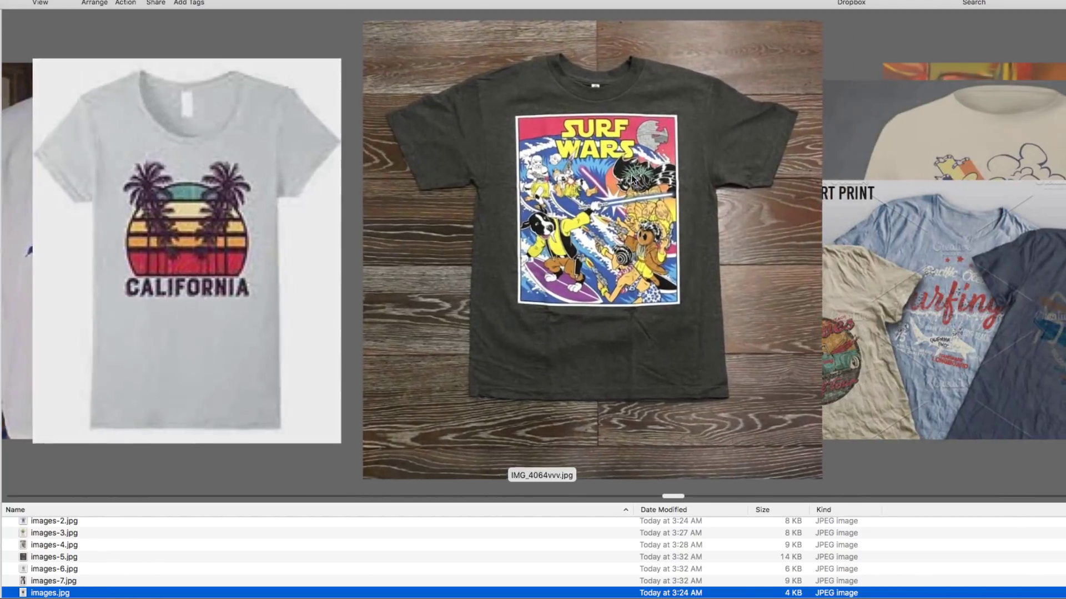
key("Down")
key("Down")
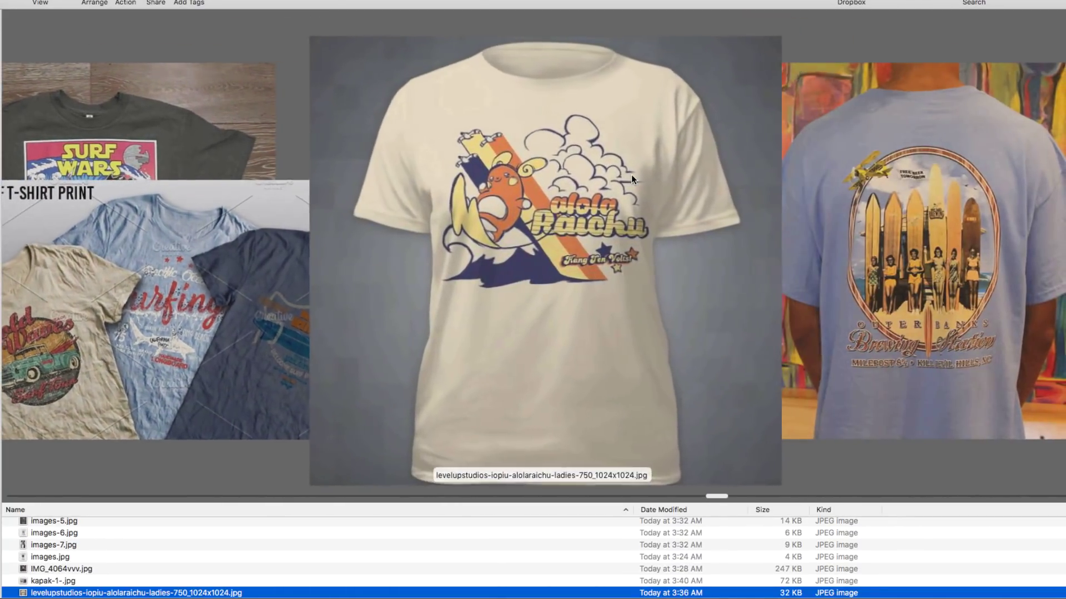
key("Up")
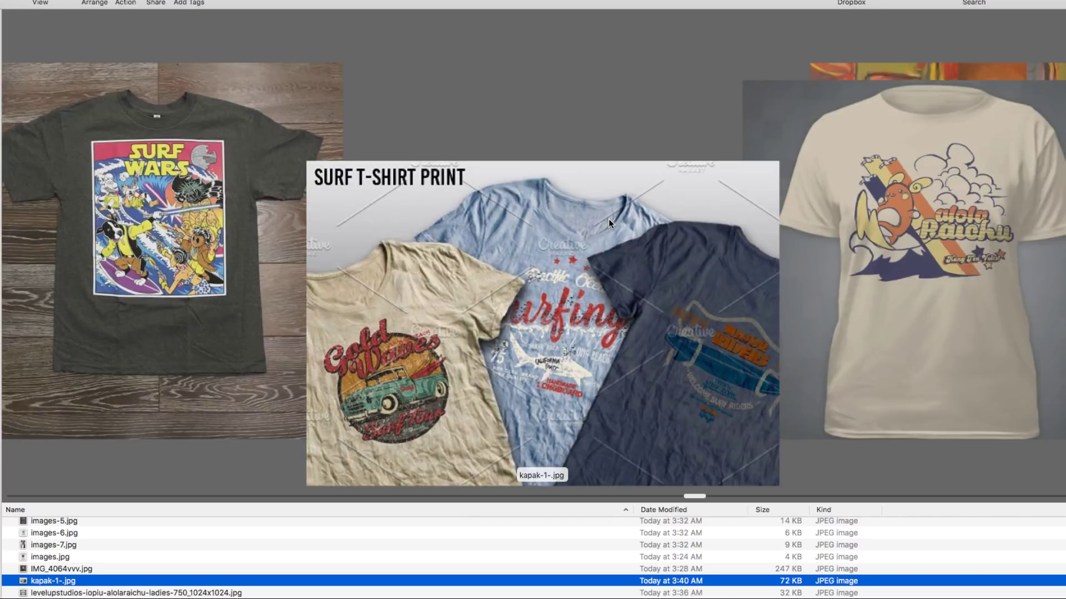
key("Down")
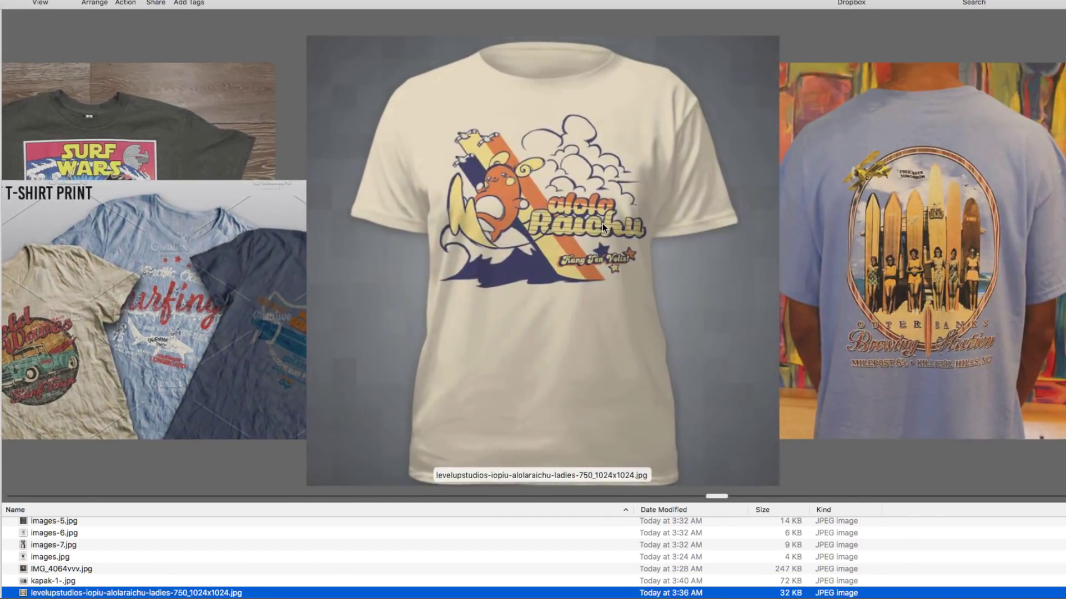
key("Down")
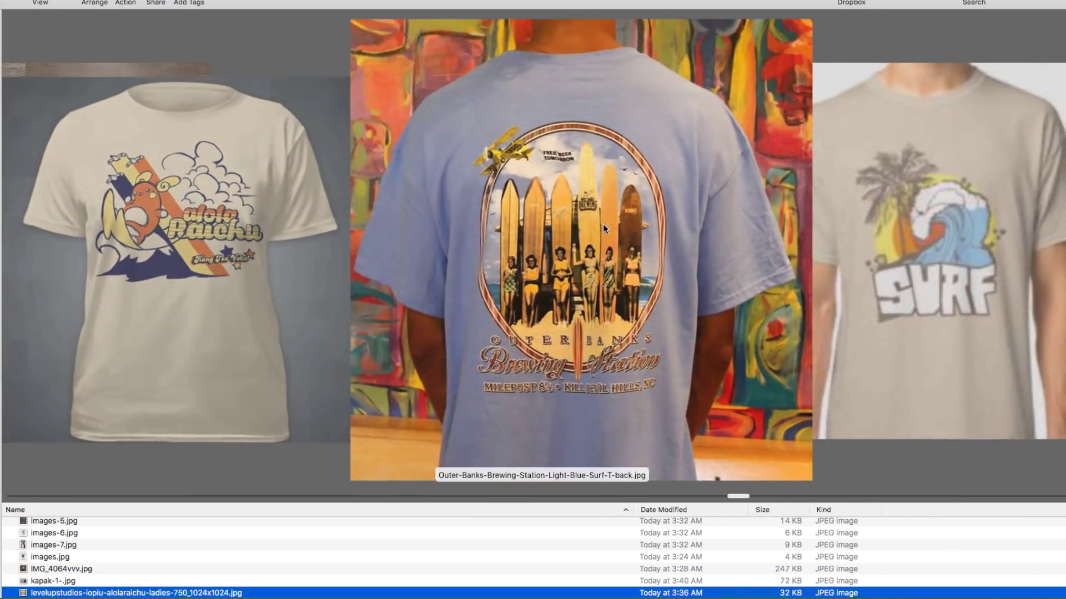
key("Down")
key("Down")
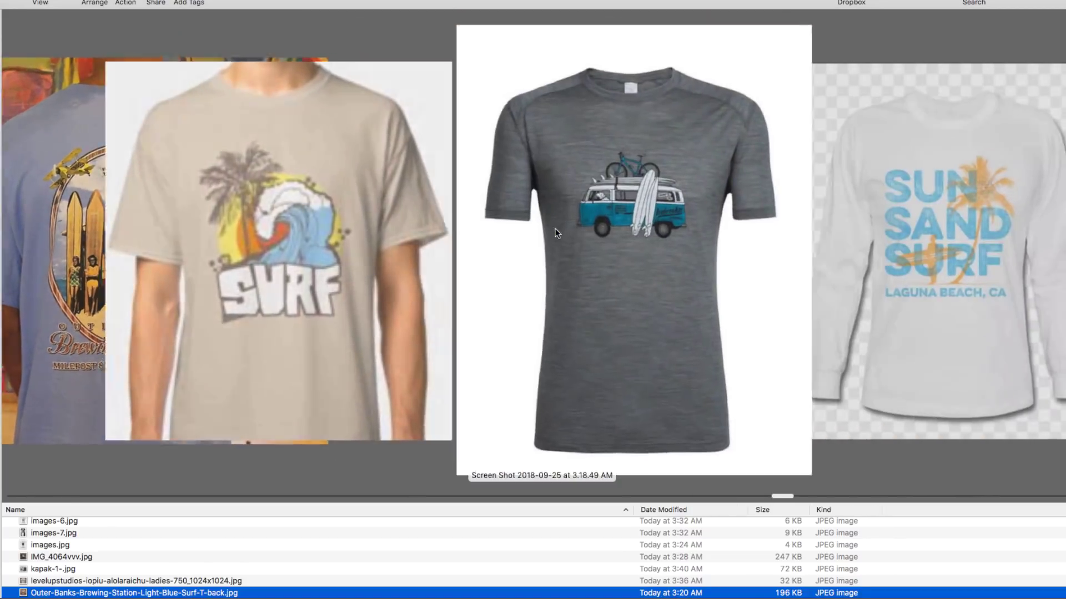
key("Down")
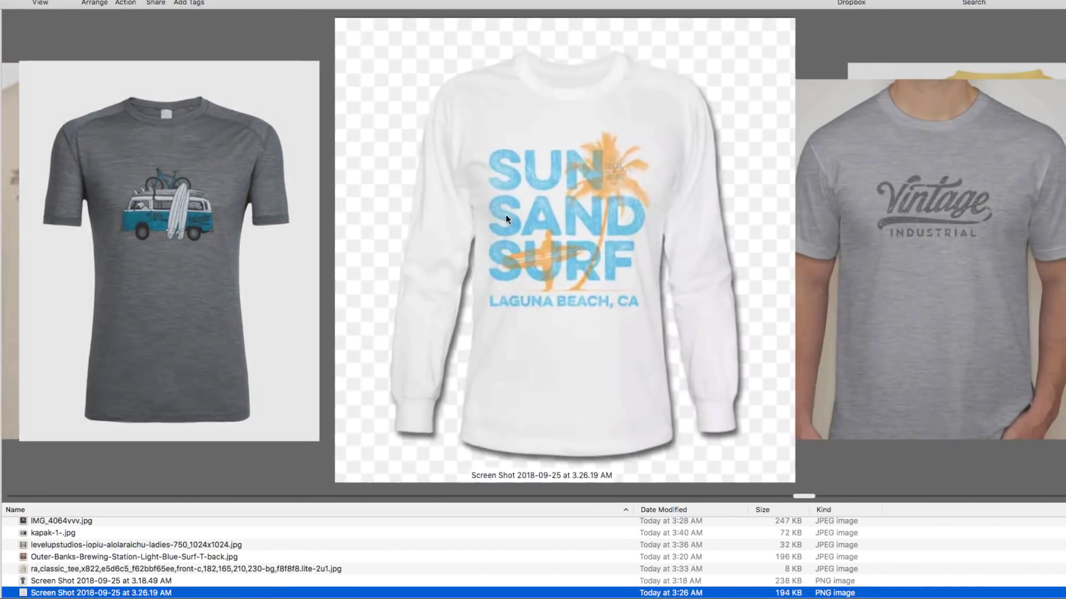
key("Up")
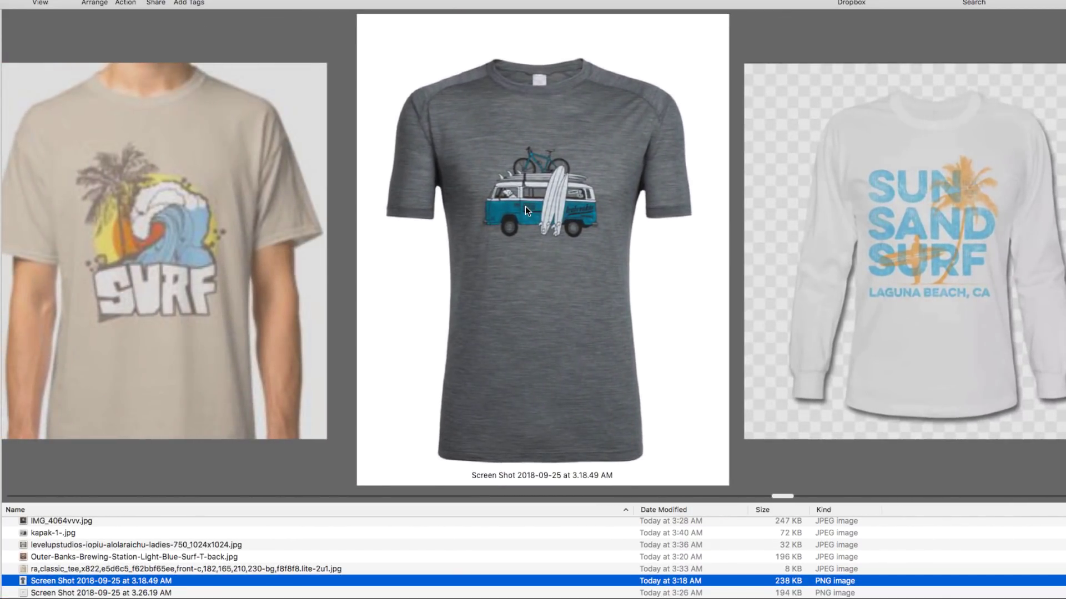
key("Down")
key("Down")
key("Down")
key("Down")
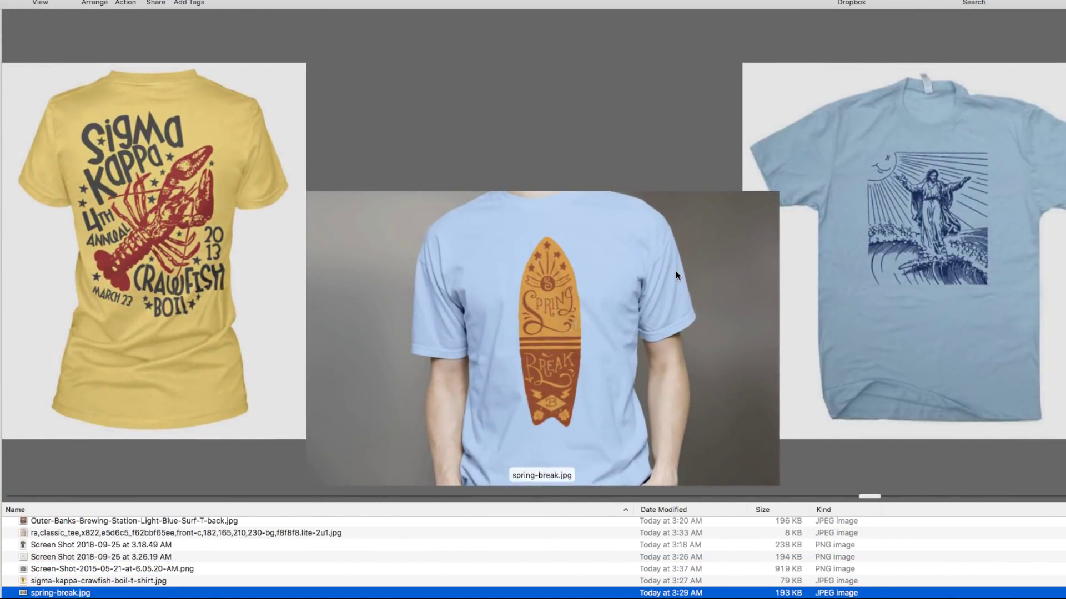
key("Down")
key("Down")
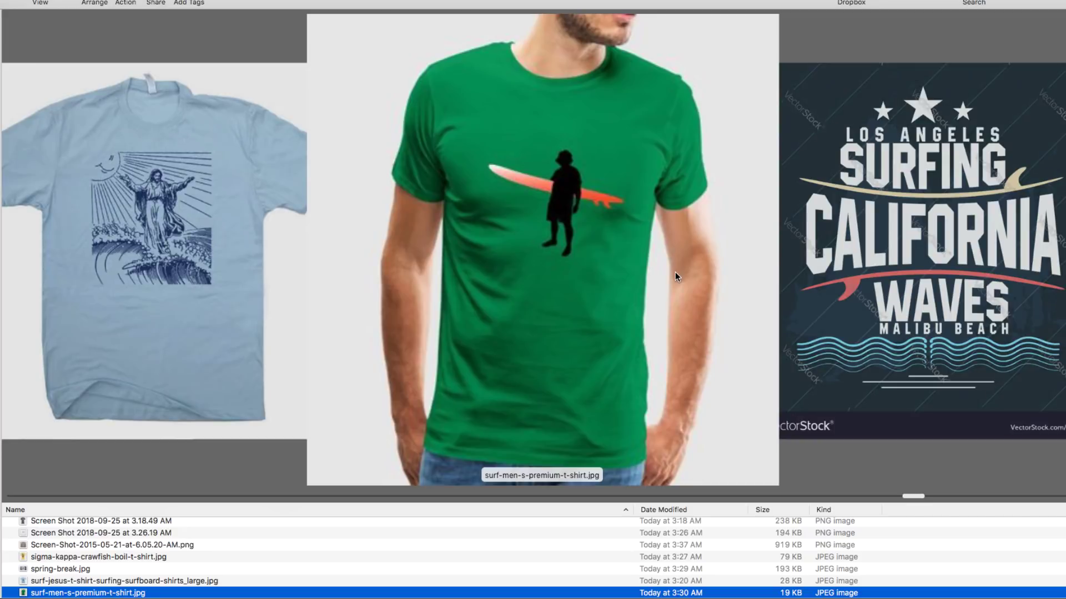
key("Down")
key("Down")
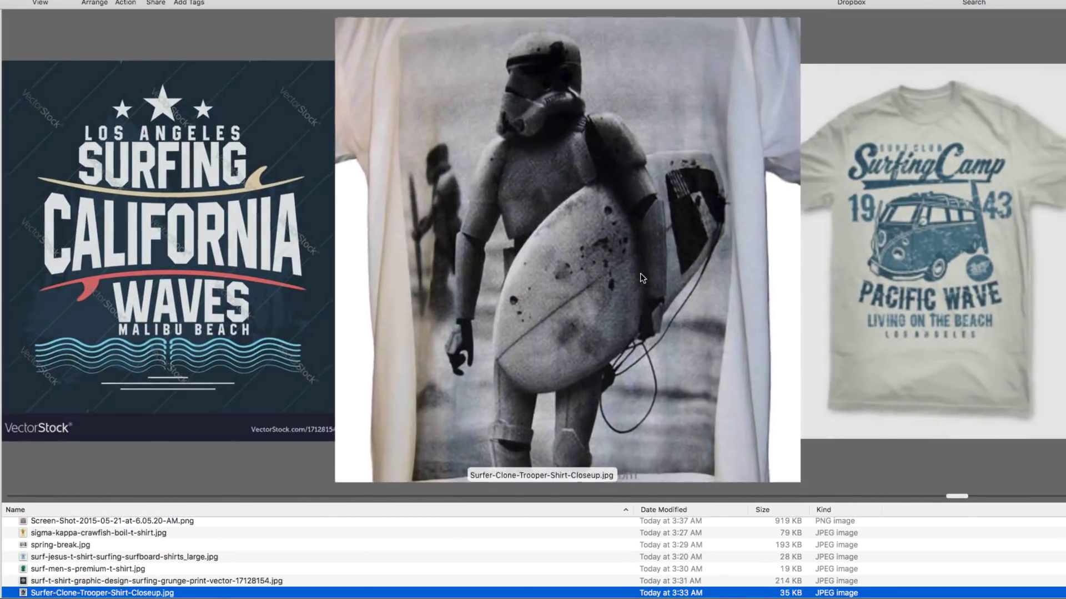
key("Down")
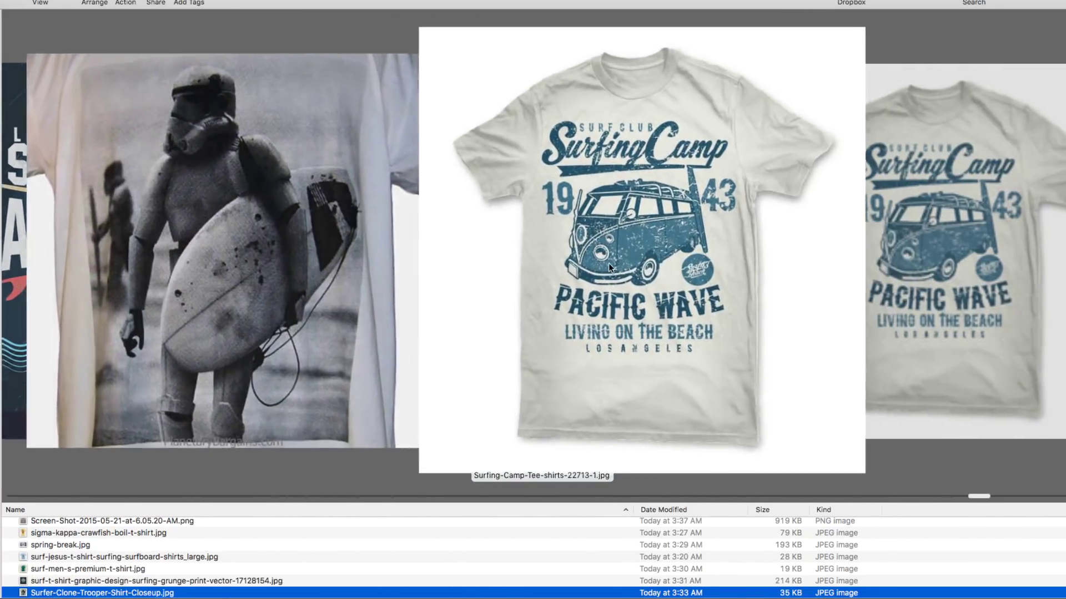
key("Down")
key("Down")
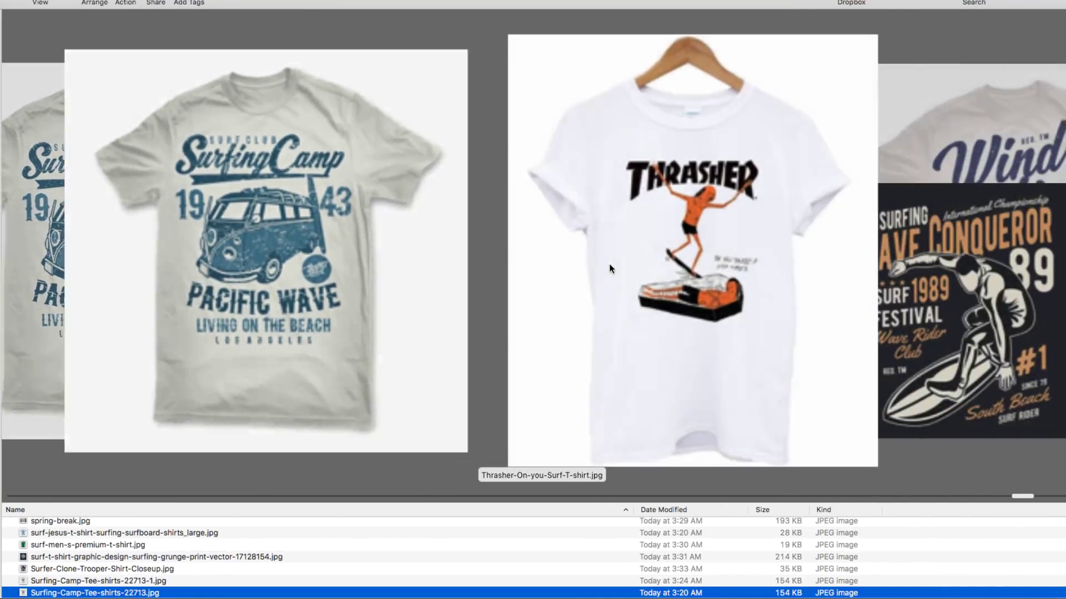
key("Down")
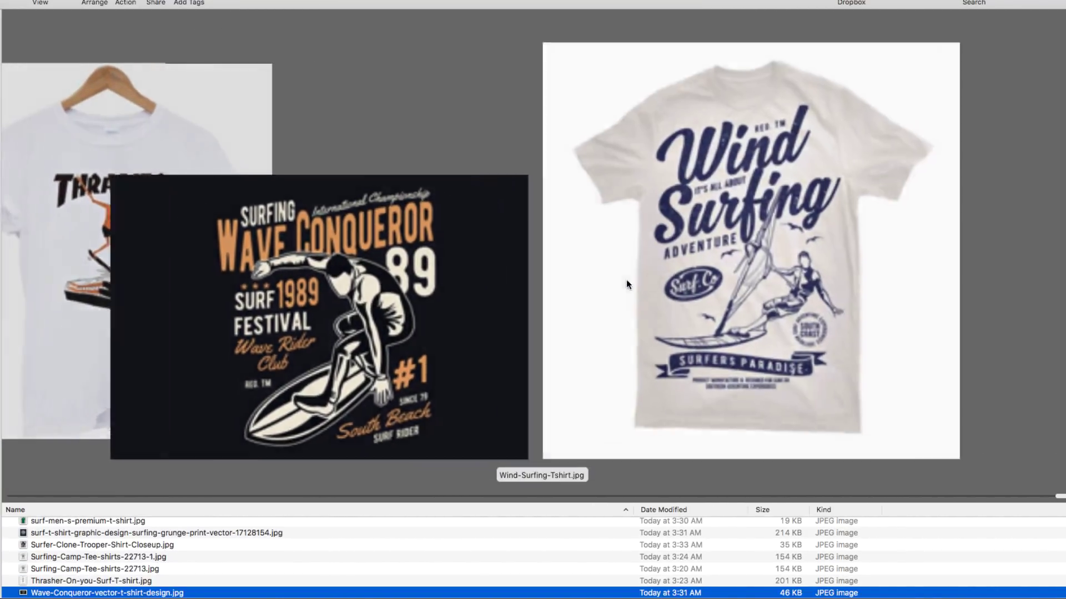
key("Down")
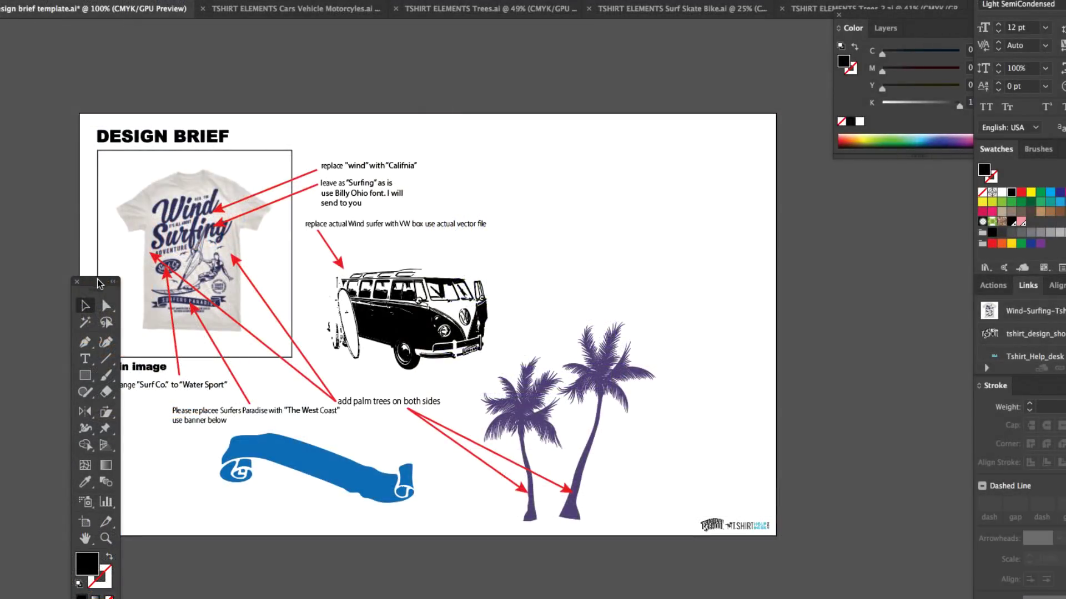
Move the floating toolbox clear of the artboard and examine the design brief's shirt image, notes and VW bus up close
left_click_drag(99, 284, 43, 294)
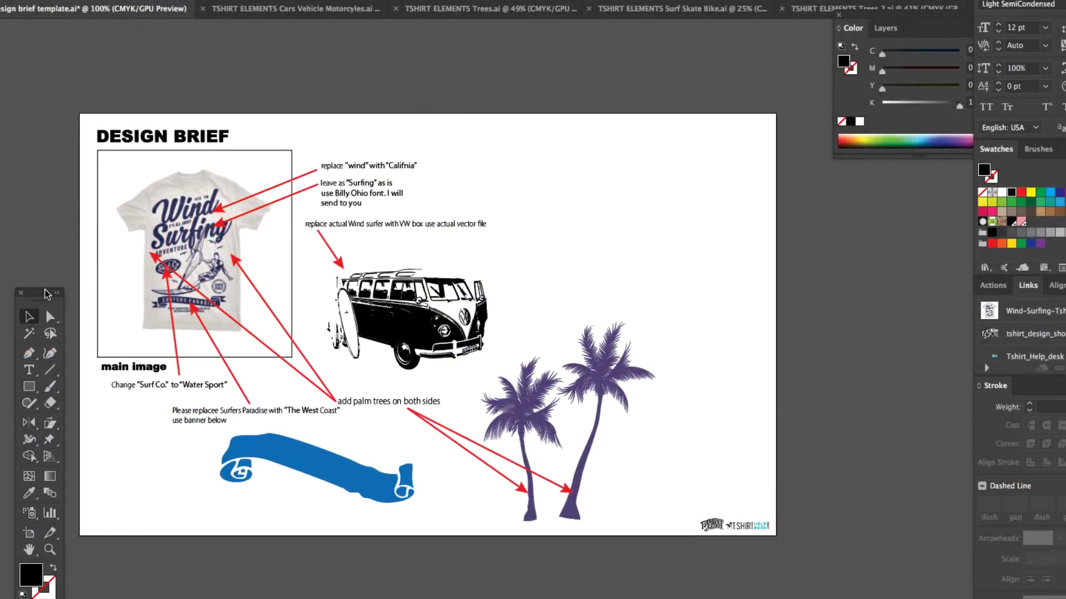
key("super+equal")
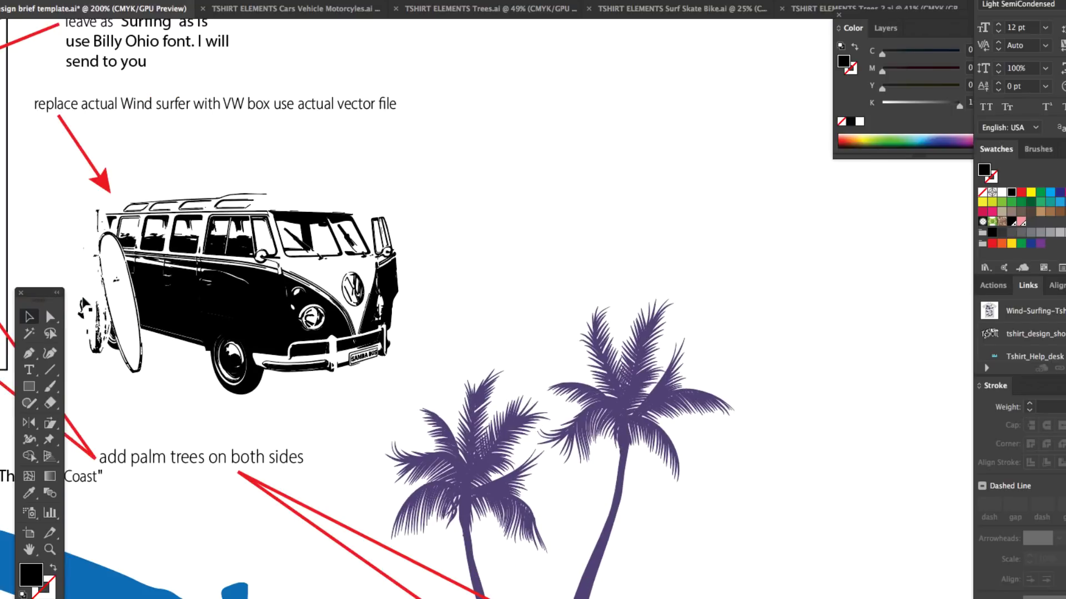
left_click(90, 280)
left_click_drag(66, 211, 510, 316)
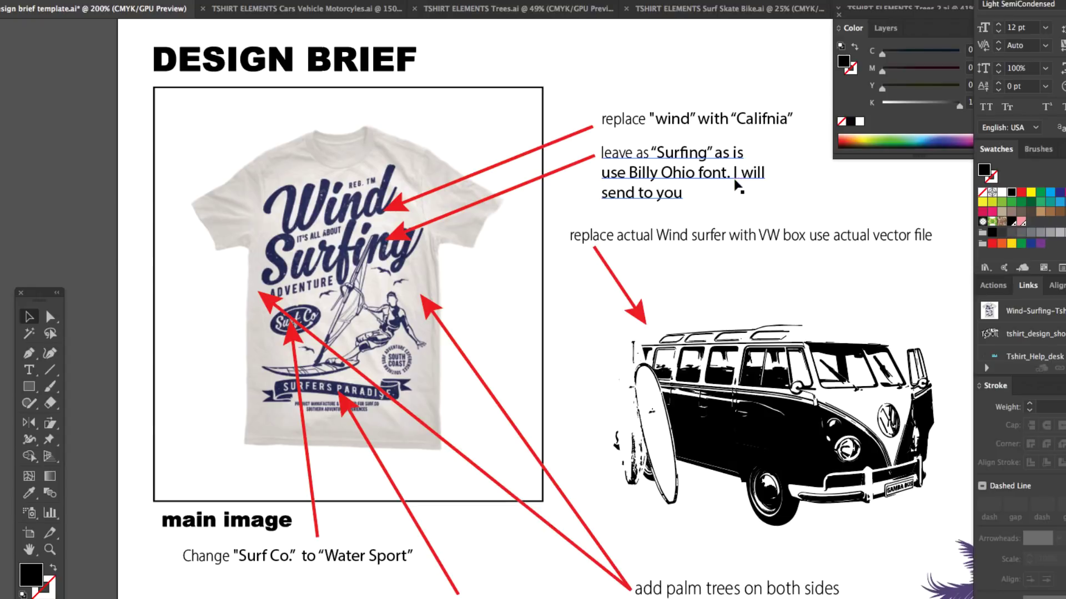
left_click_drag(786, 328, 783, 326)
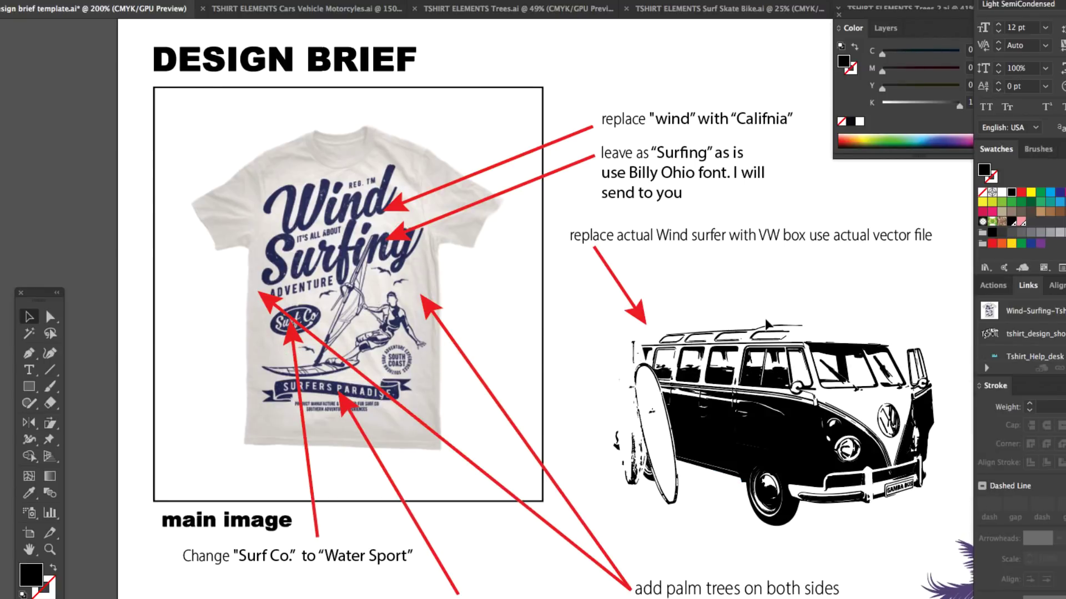
left_click_drag(768, 325, 766, 331)
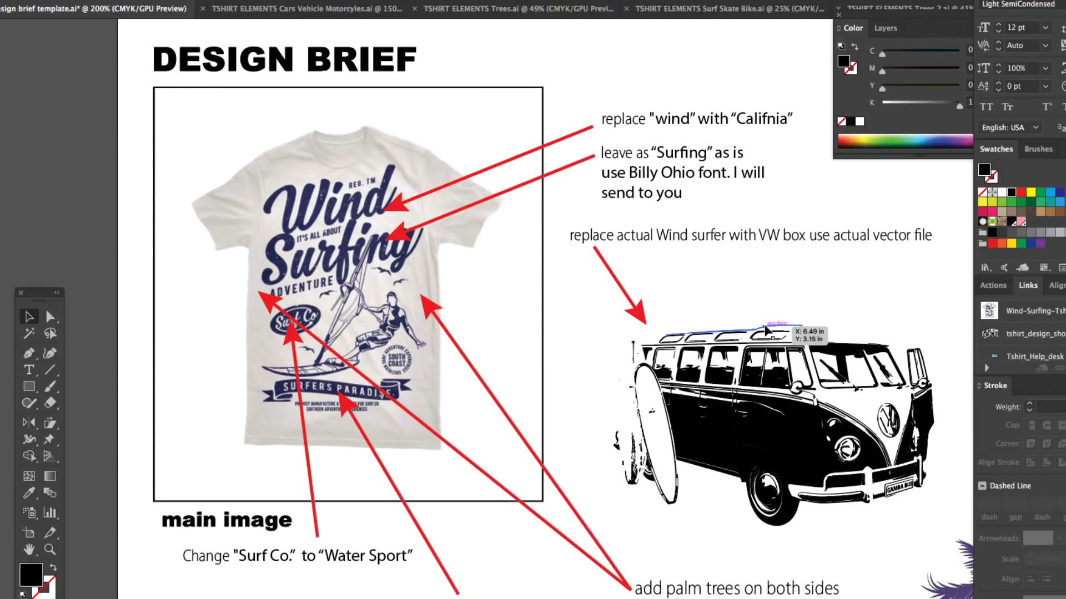
Correct the misspelled "Califnia" to "California" in the note about replacing "wind"
scroll(767, 331, "down", 3)
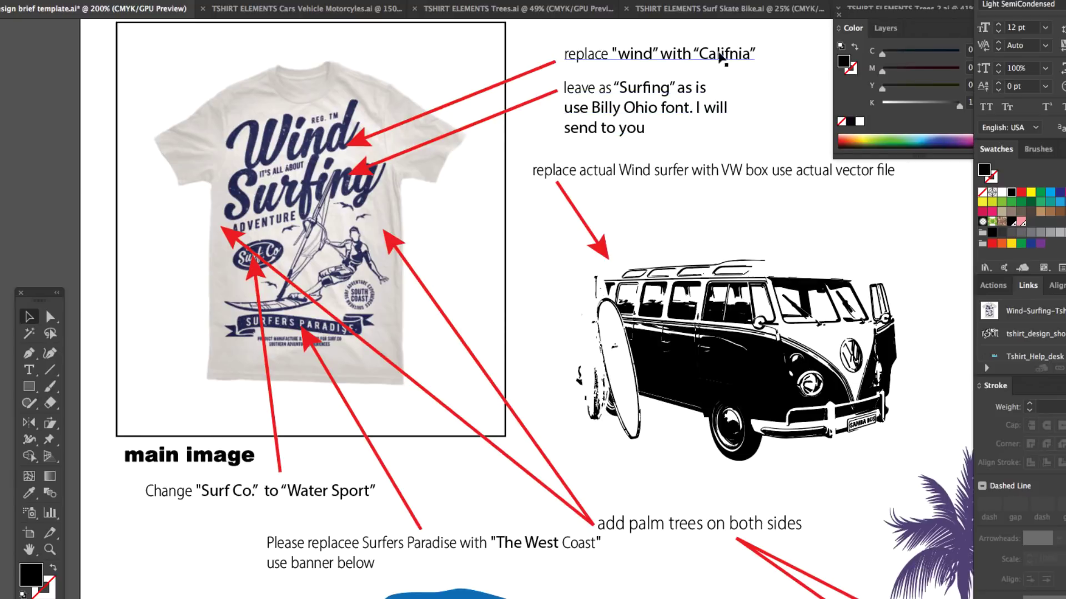
double_click(723, 64)
type("or")
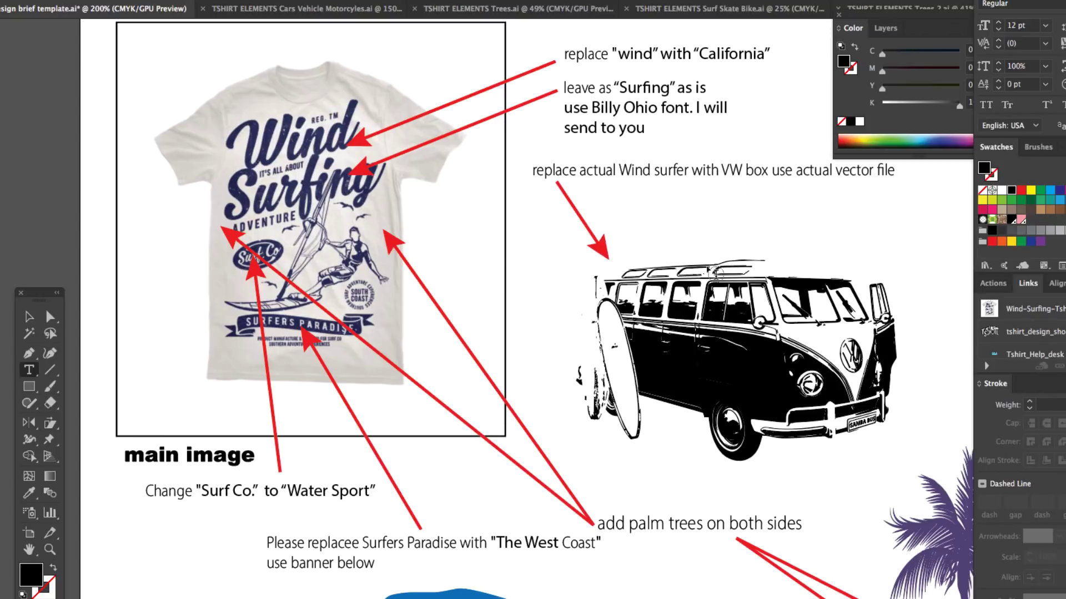
key("Escape")
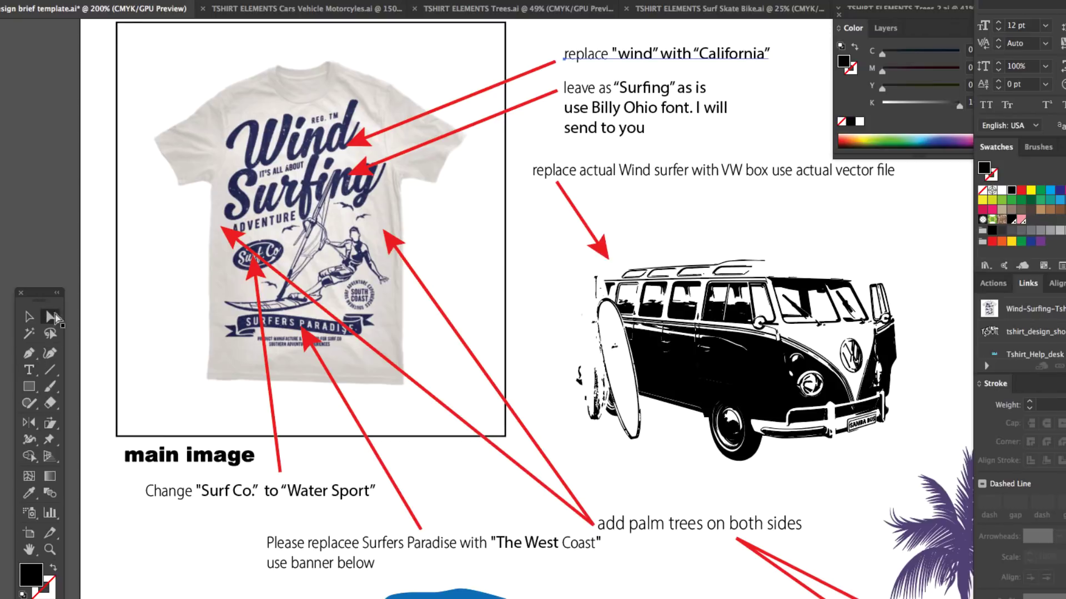
Add a second red arrow from the VW replacement note to the wind surfer on the shirt image
left_click(567, 196)
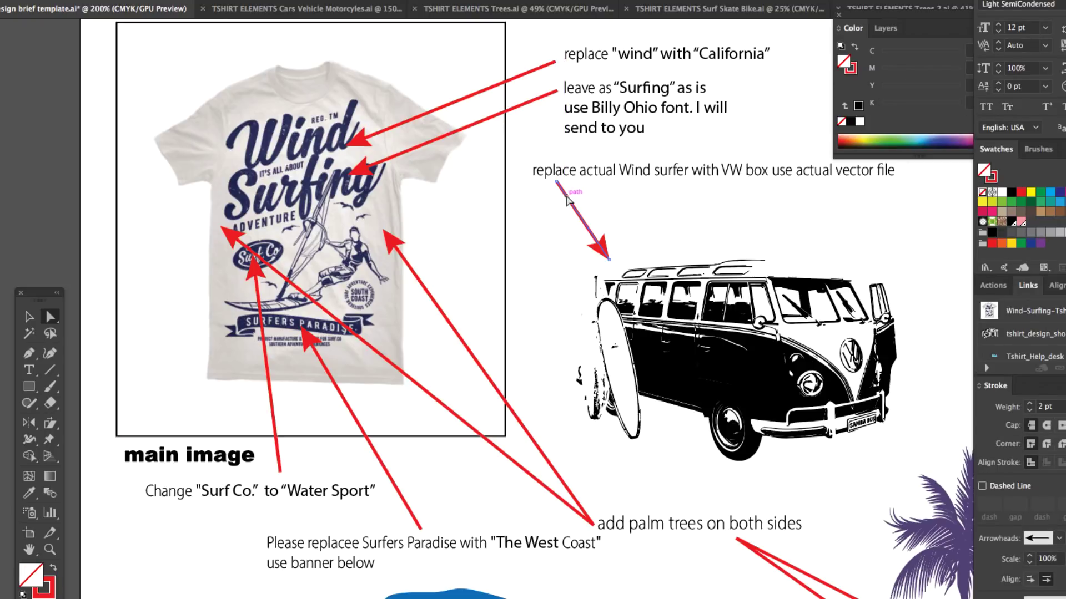
key("ctrl+z")
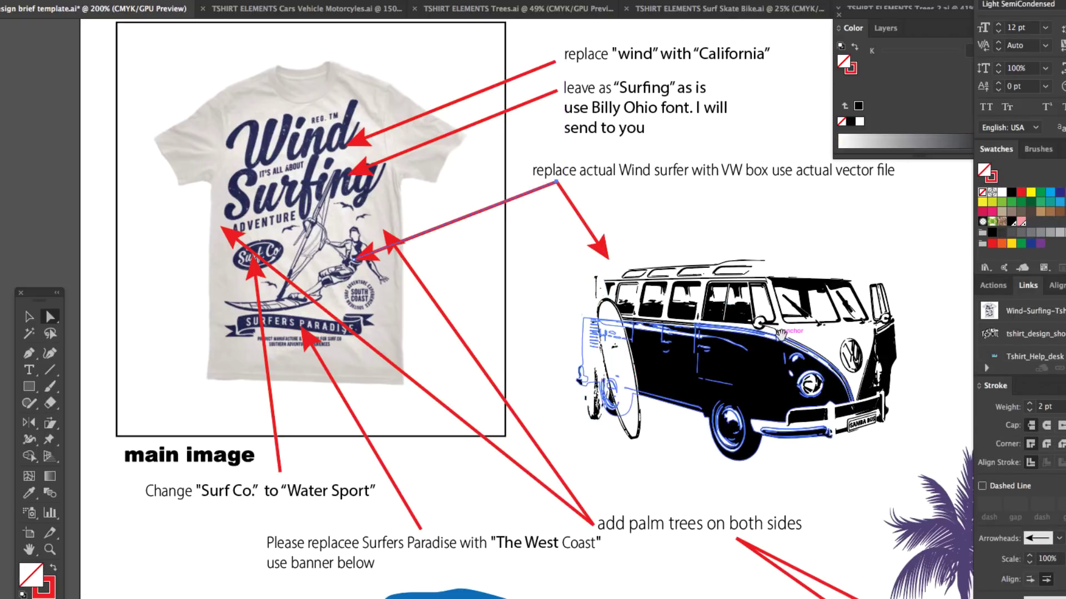
scroll(705, 278, "right", 2)
scroll(705, 278, "down", 1)
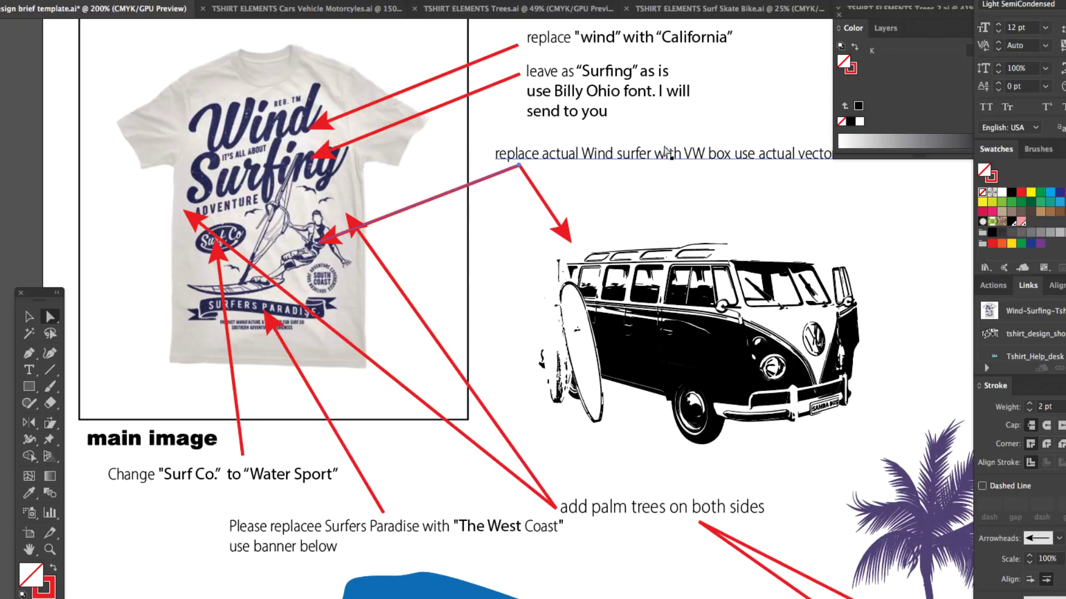
Switch to the TSHIRT ELEMENTS Cars Vehicle Motorcyles.ai document and select the VW bus ending the eighth row of the first vehicle sheet
left_click(334, 13)
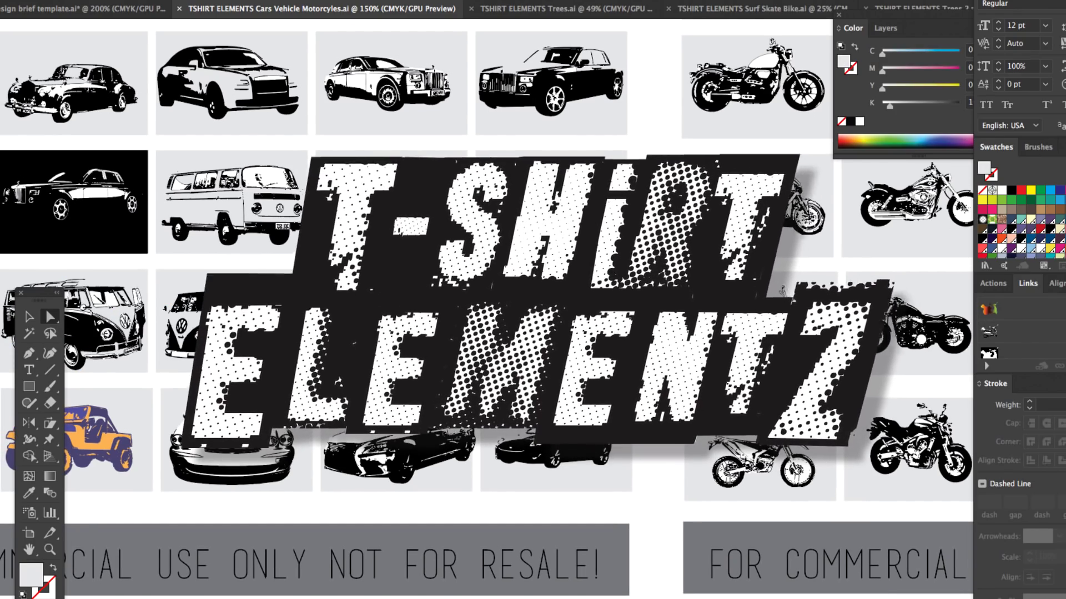
key("ctrl+minus")
scroll(506, 367, "up", 2)
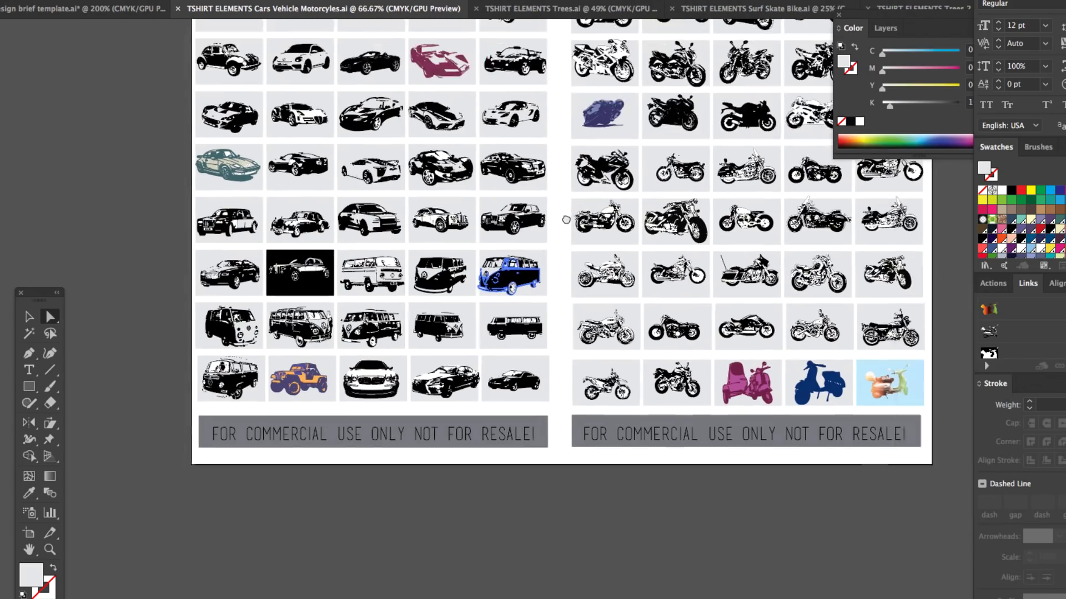
scroll(507, 367, "up", 3)
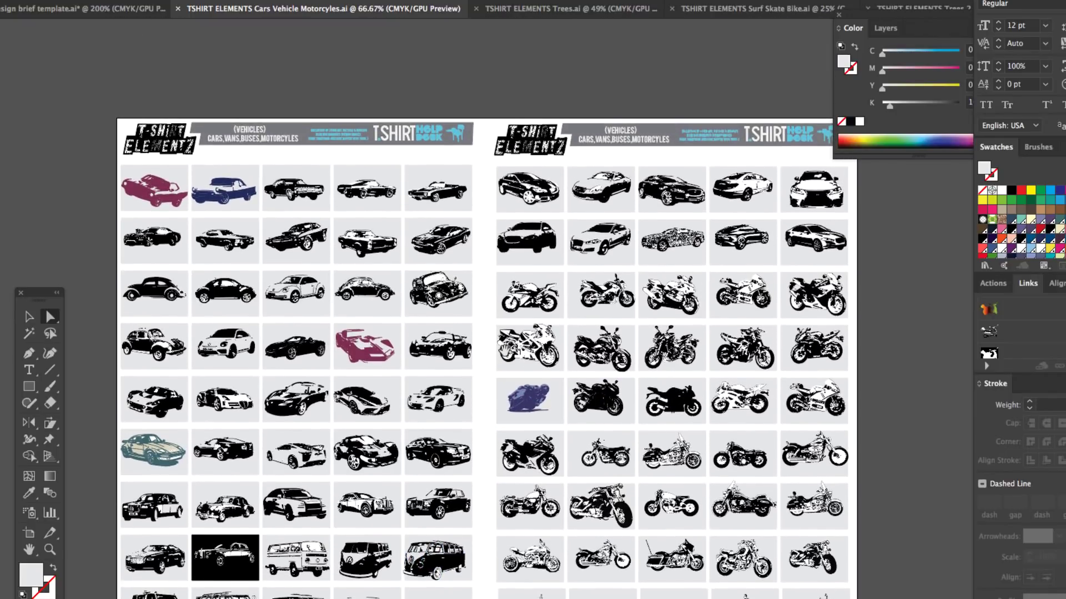
scroll(534, 221, "down", 4)
left_click(29, 316)
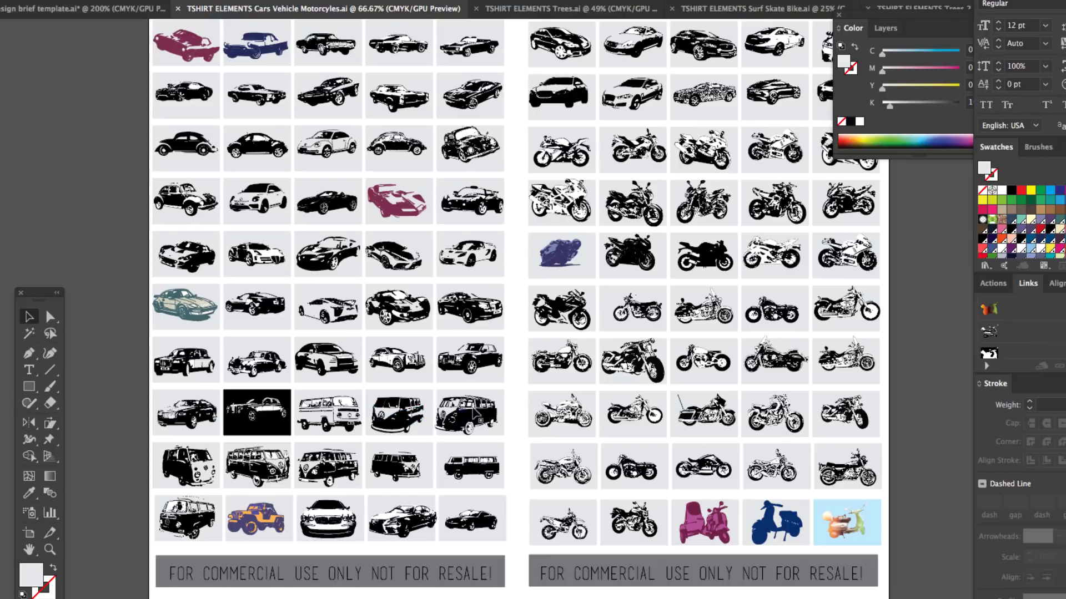
left_click(466, 415)
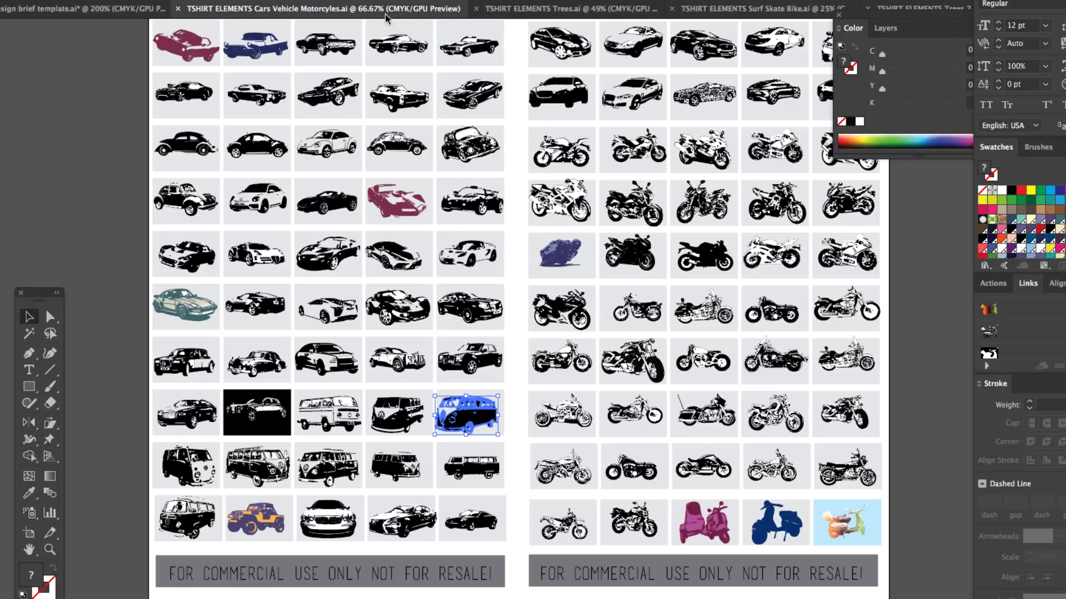
Switch to the TSHIRT ELEMENTS Surf Skate Bike.ai document, enlarge it to 50%, examine the surf artwork across its sheets and clear the selection
left_click(67, 8)
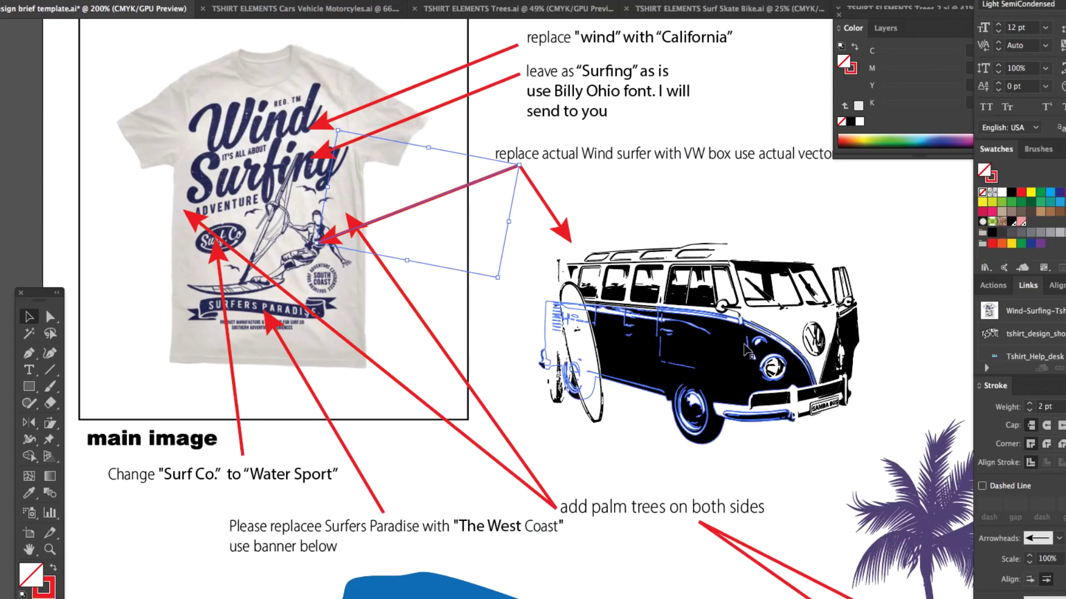
left_click(760, 9)
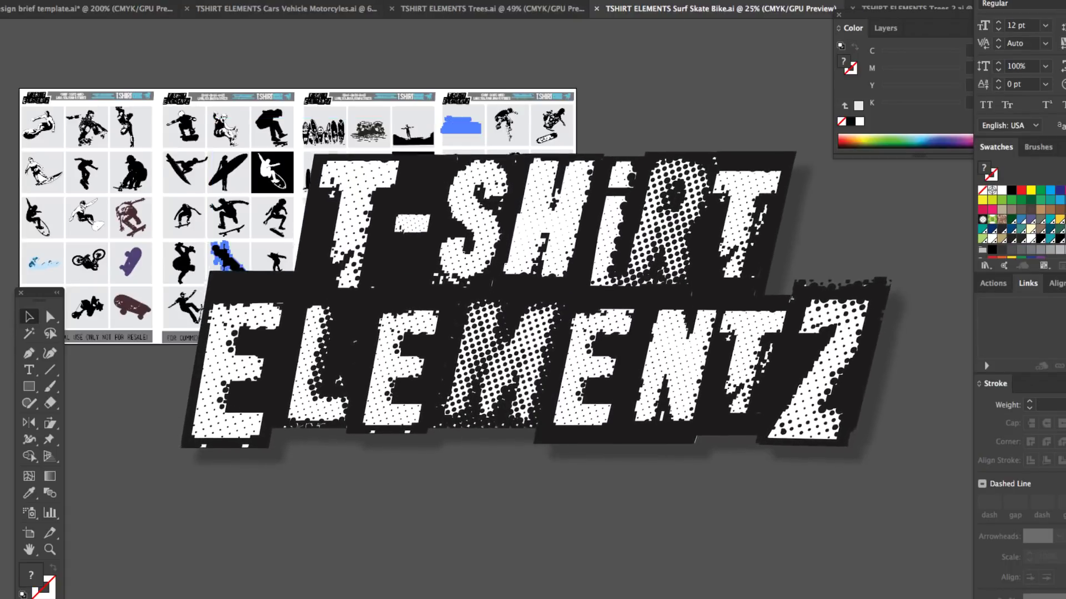
key("ctrl+=")
key("ctrl+=")
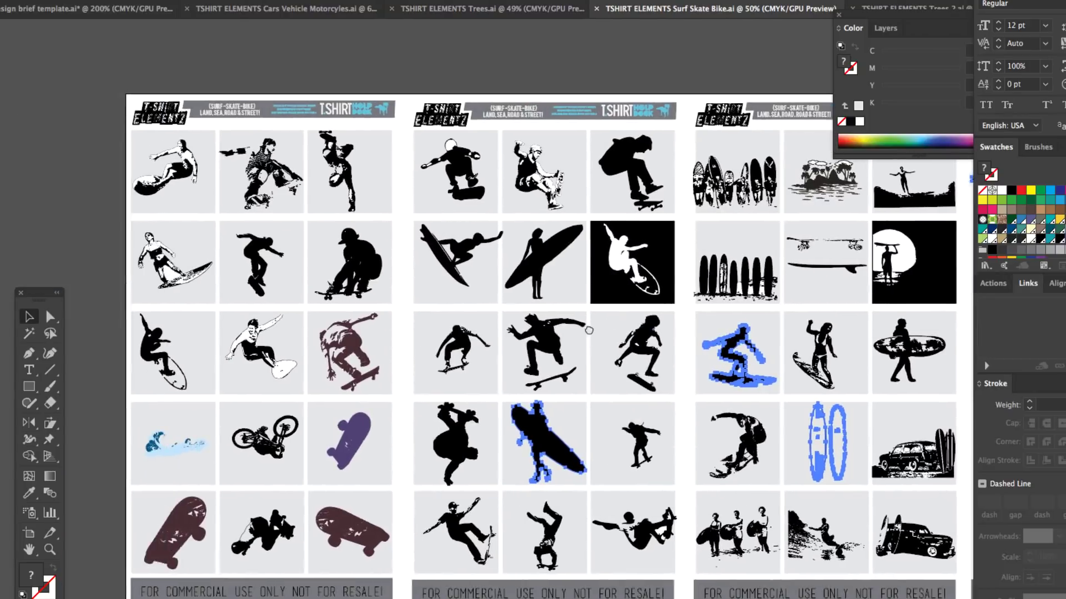
left_click(587, 330)
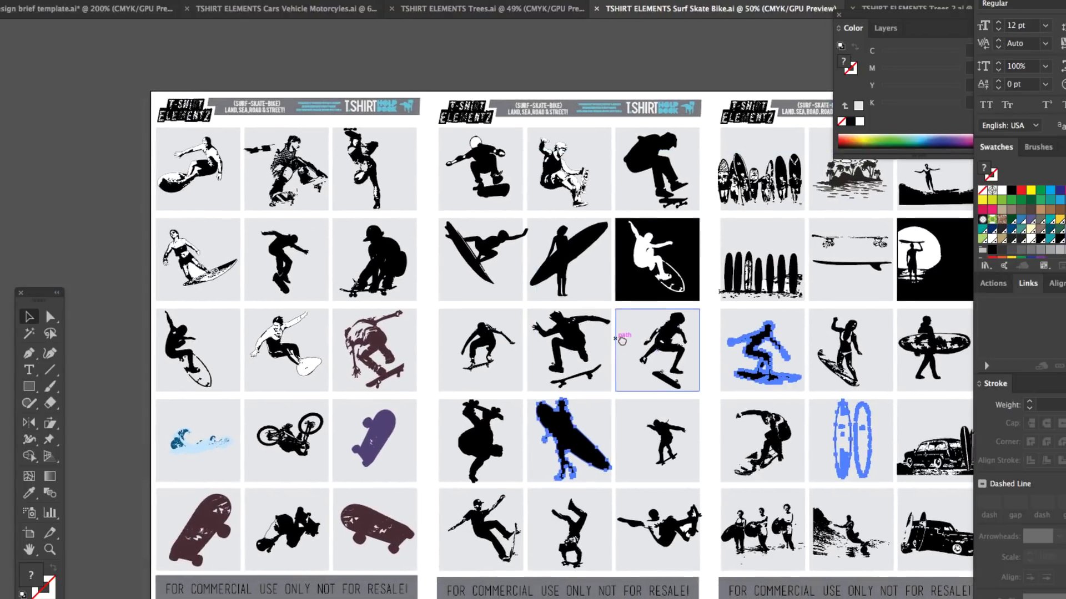
scroll(555, 339, "right", 3)
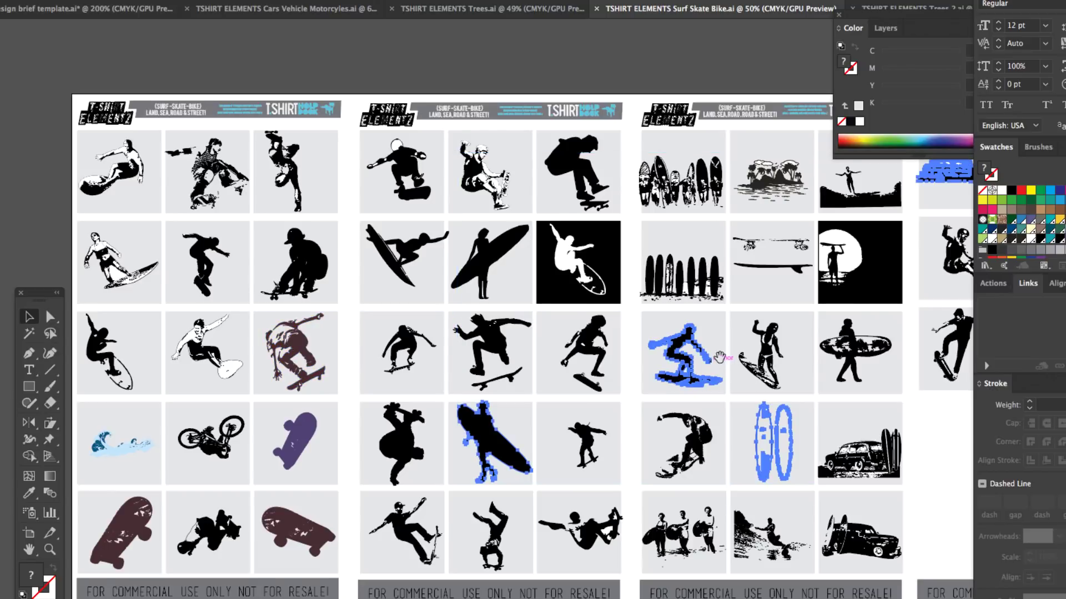
scroll(714, 361, "right", 2)
left_click(945, 498)
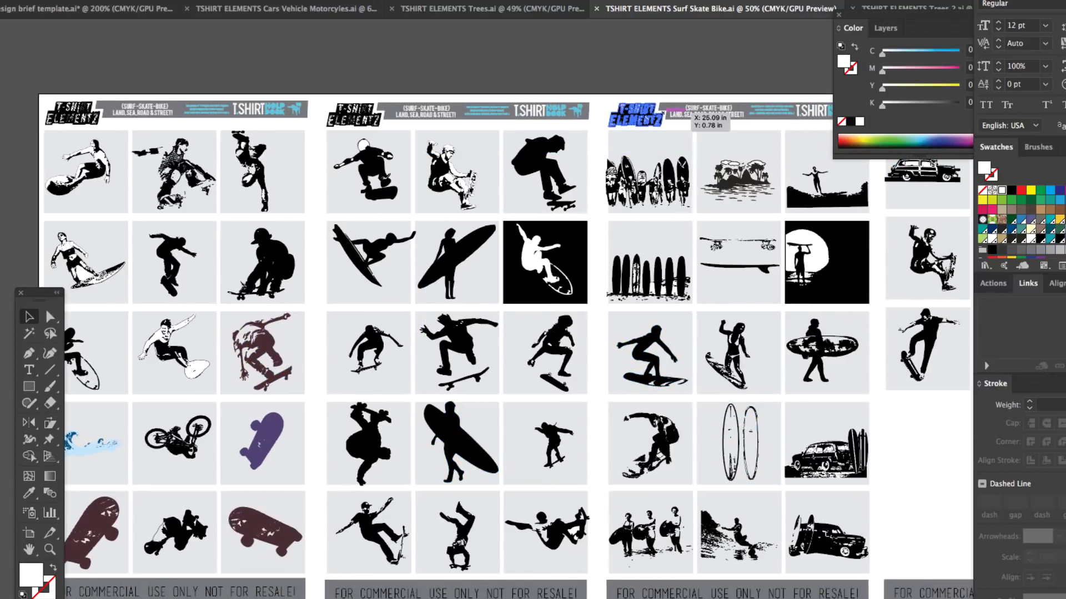
Return to the design brief, clear the arrow selection, and examine the surfboards beside the VW bus, the replacement notes, banner and palm trees
left_click(83, 8)
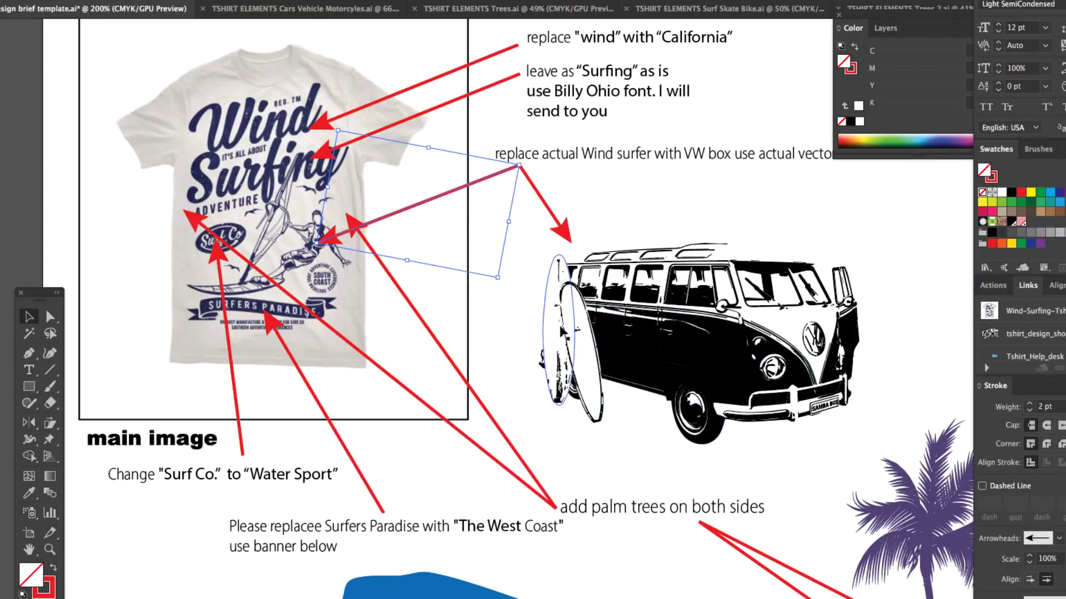
left_click(564, 352)
left_click(555, 315)
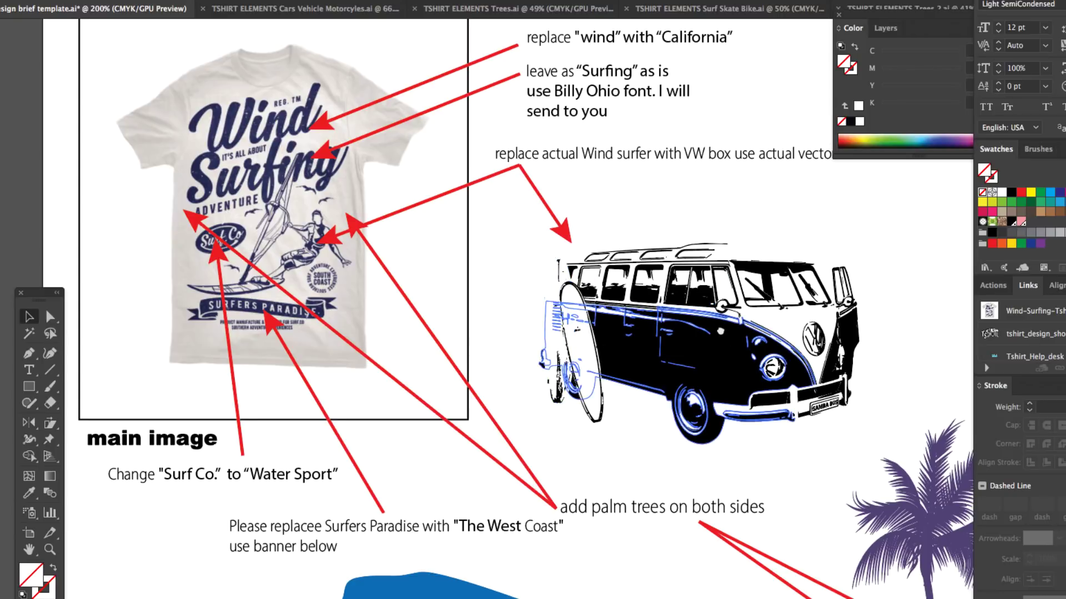
scroll(555, 333, "right", 2)
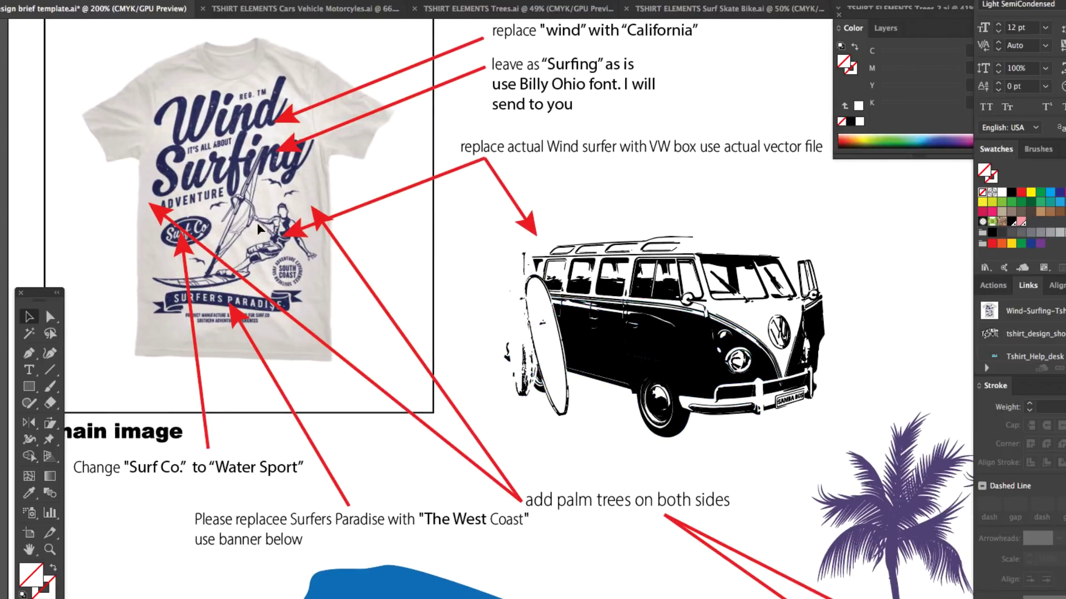
scroll(272, 328, "down", 3)
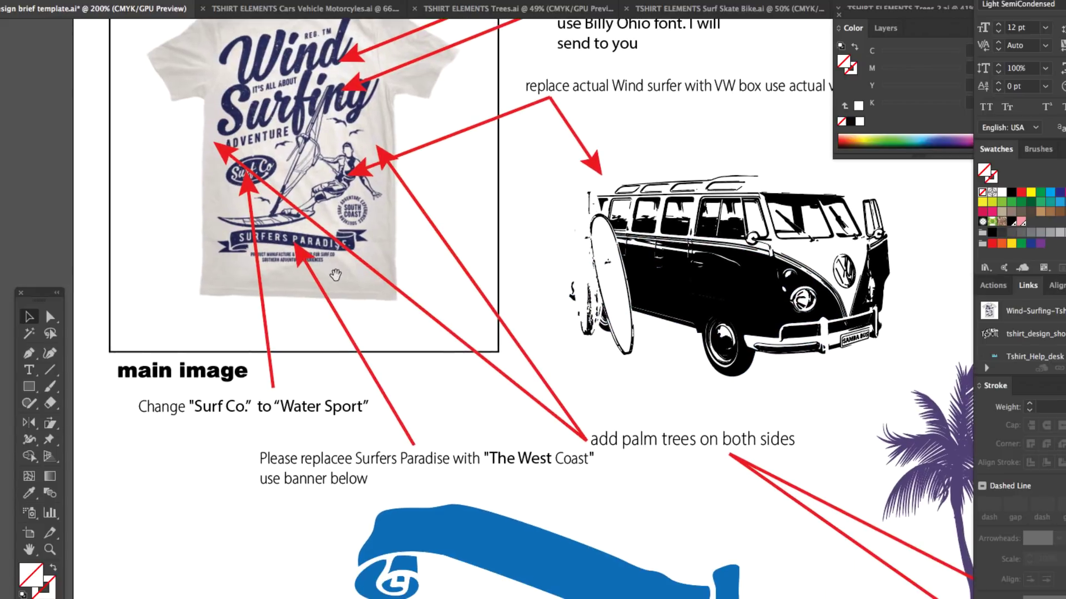
scroll(244, 167, "down", 2)
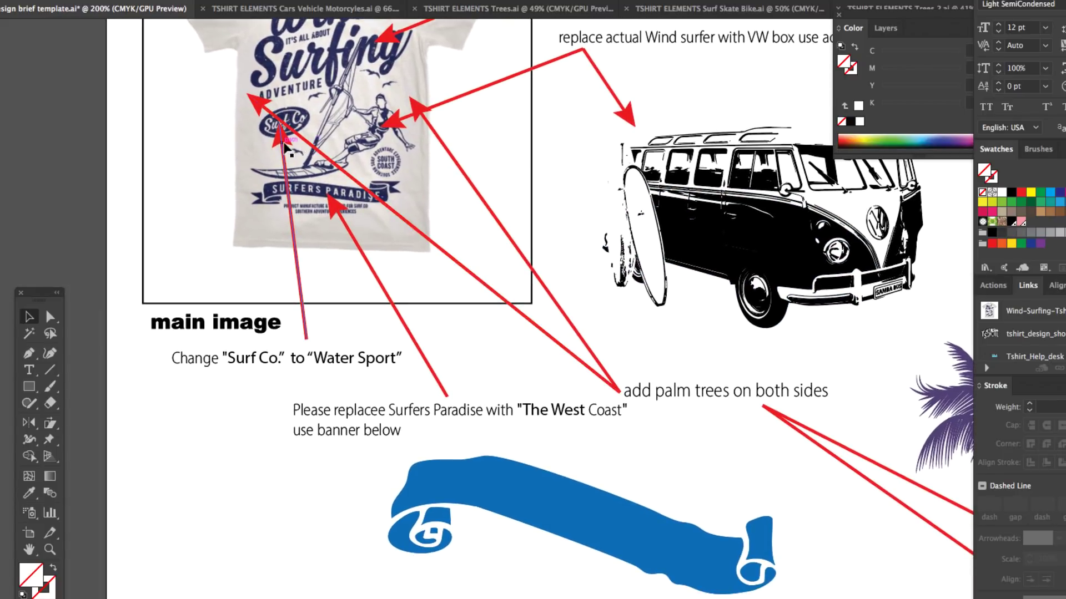
scroll(556, 184, "down", 3)
scroll(557, 183, "right", 5)
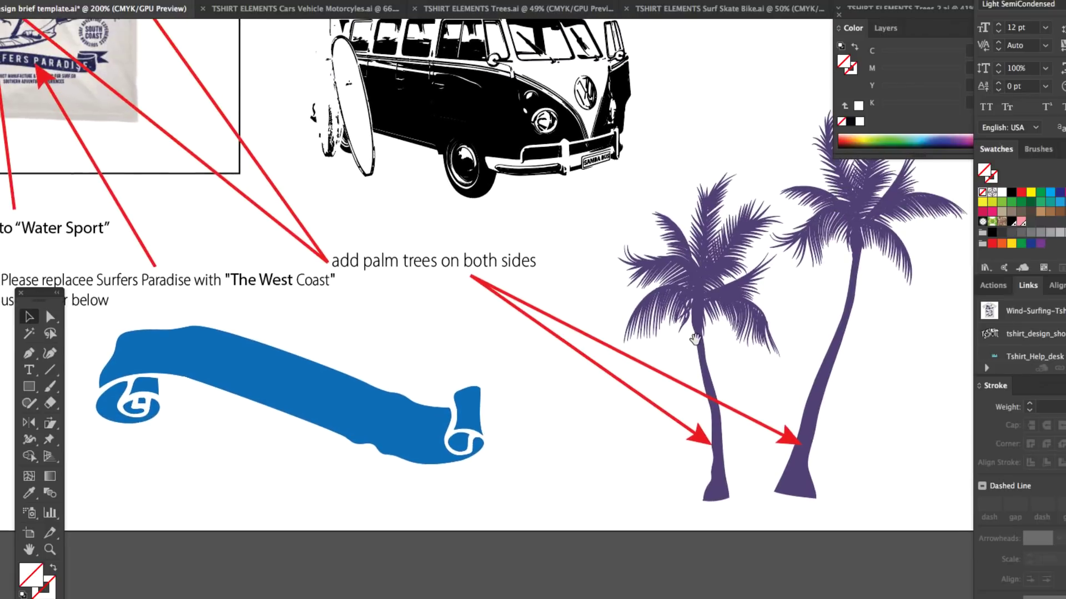
left_click_drag(695, 340, 642, 353)
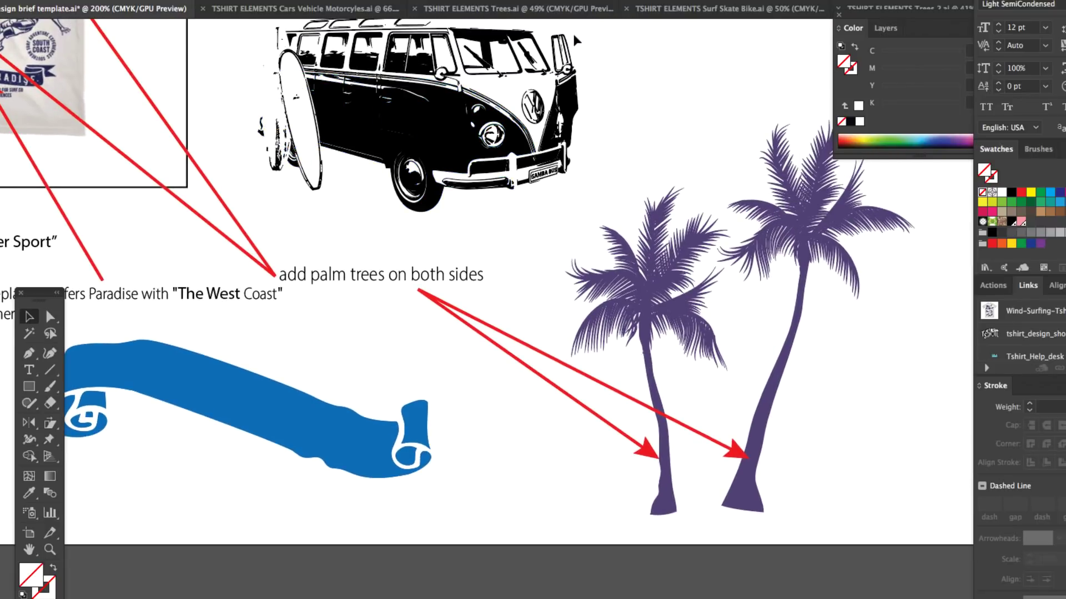
Look through the TSHIRT ELEMENTS Trees.ai and TSHIRT ELEMENTS Trees 2.ai documents for palm tree artwork
left_click_drag(291, 18, 418, 165)
left_click(417, 165)
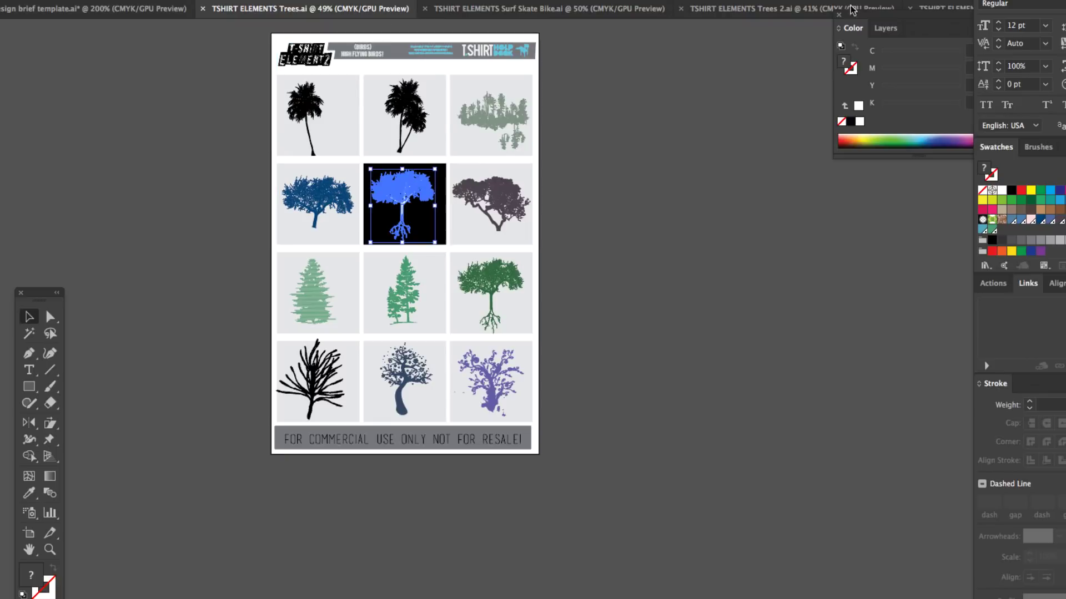
left_click(812, 14)
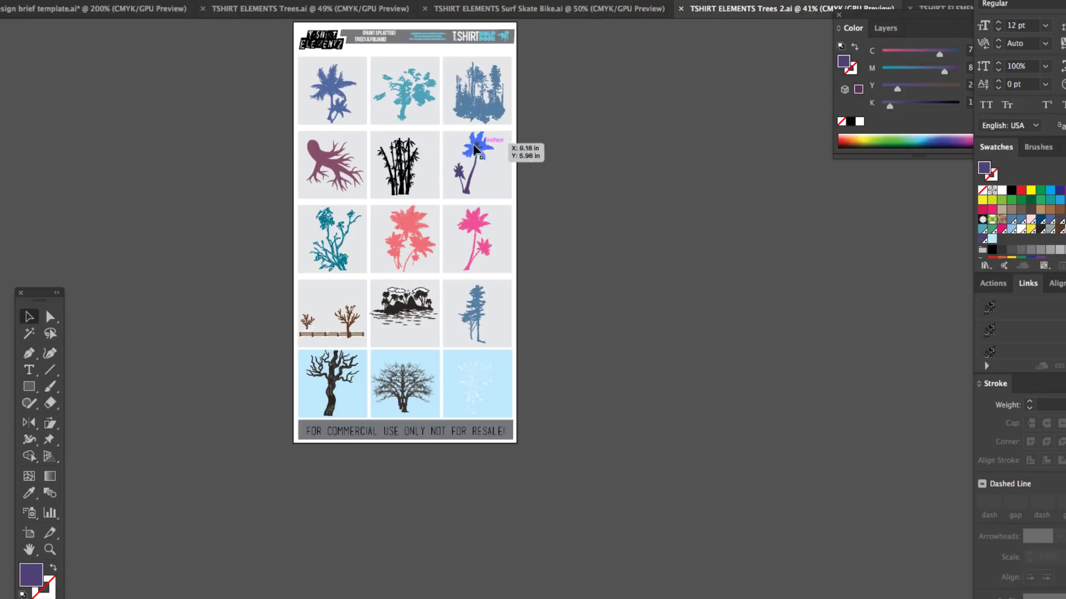
left_click(217, 75)
Go back to the design brief, select the taller palm tree, review the "Water Sport" and "The West Coast" notes, and select the blue banner
left_click(112, 8)
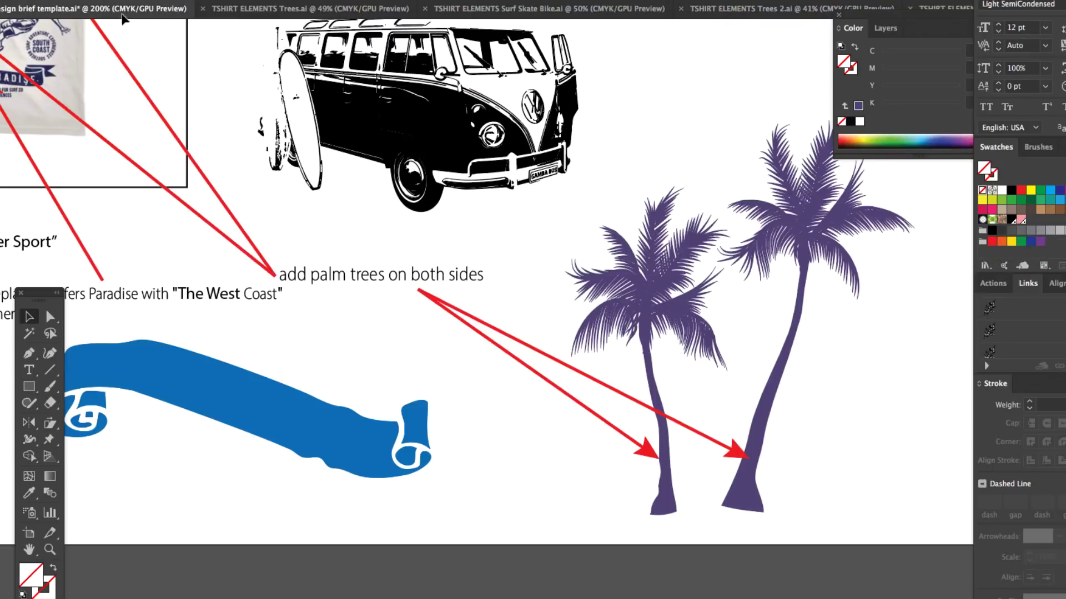
left_click(786, 388)
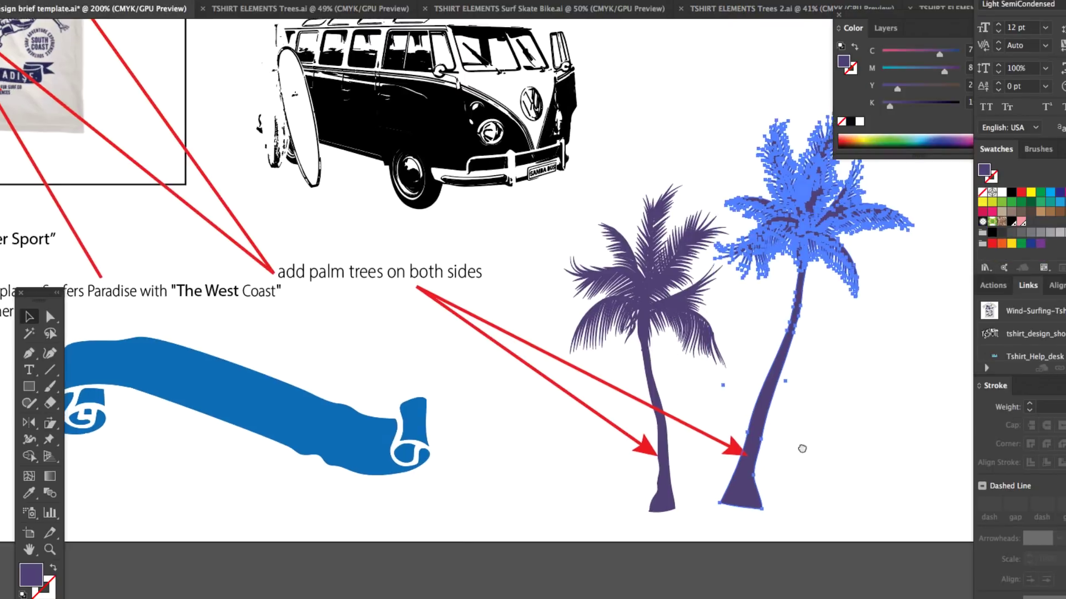
scroll(337, 261, "up", 5)
scroll(337, 261, "left", 7)
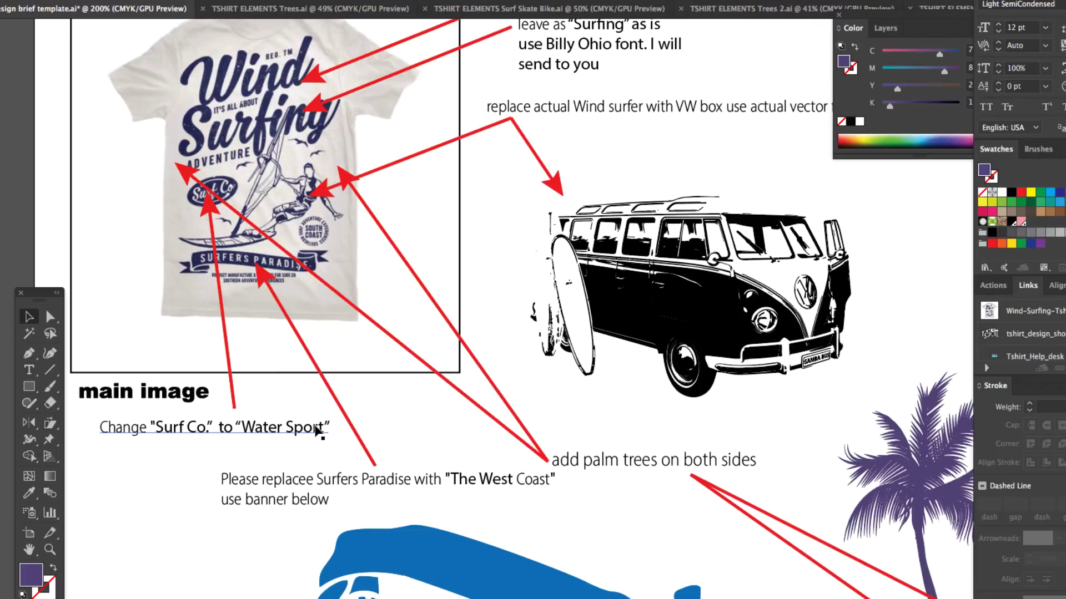
left_click_drag(395, 457, 371, 335)
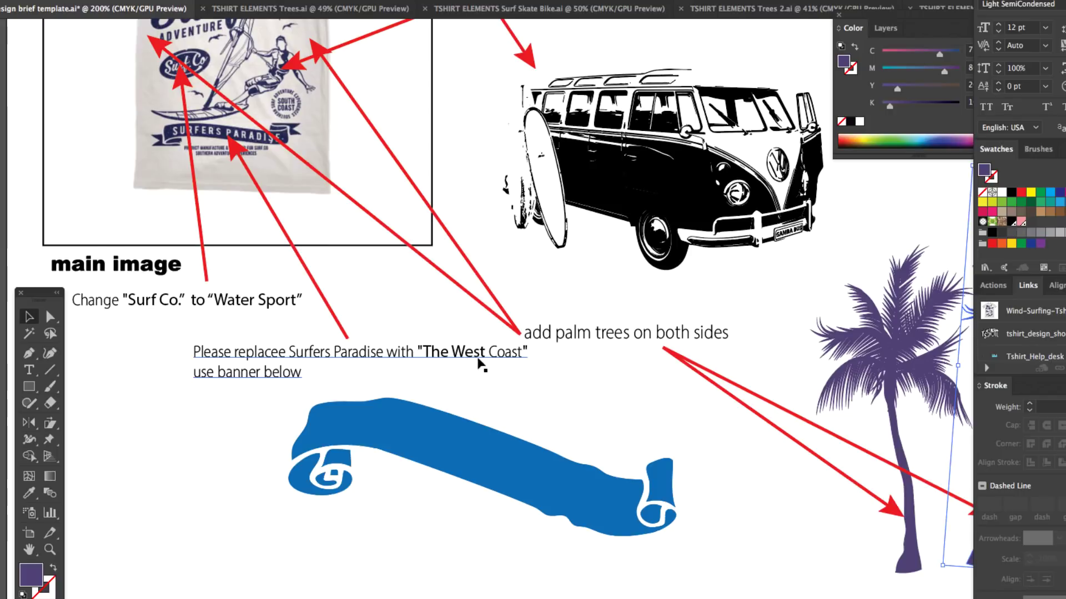
left_click(456, 458)
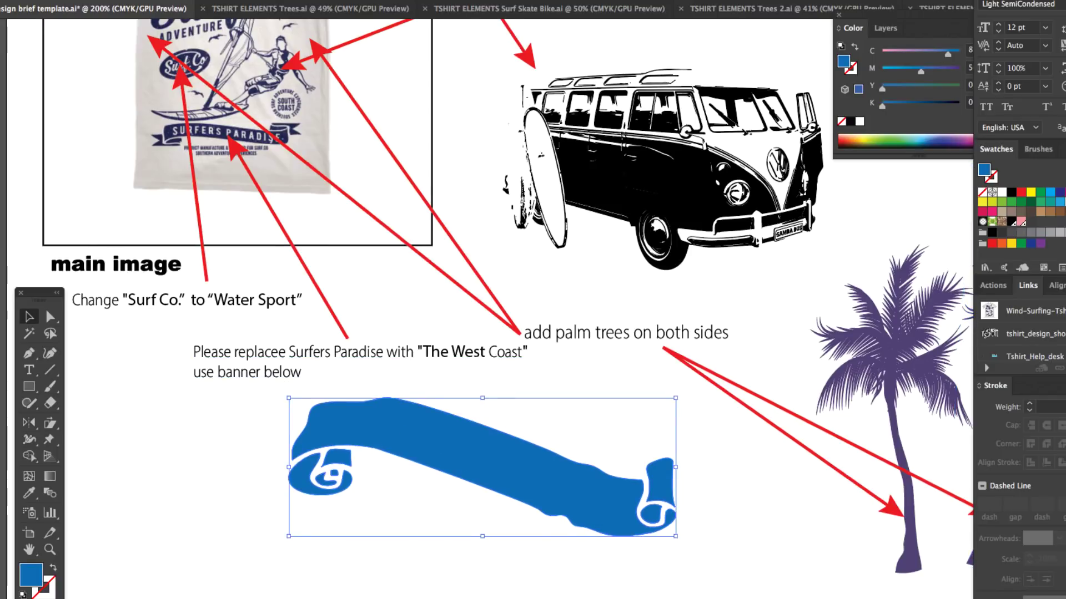
Review the complete design brief from the banner and palm trees up to the heading and font notes, and clear the banner selection
key("super+minus")
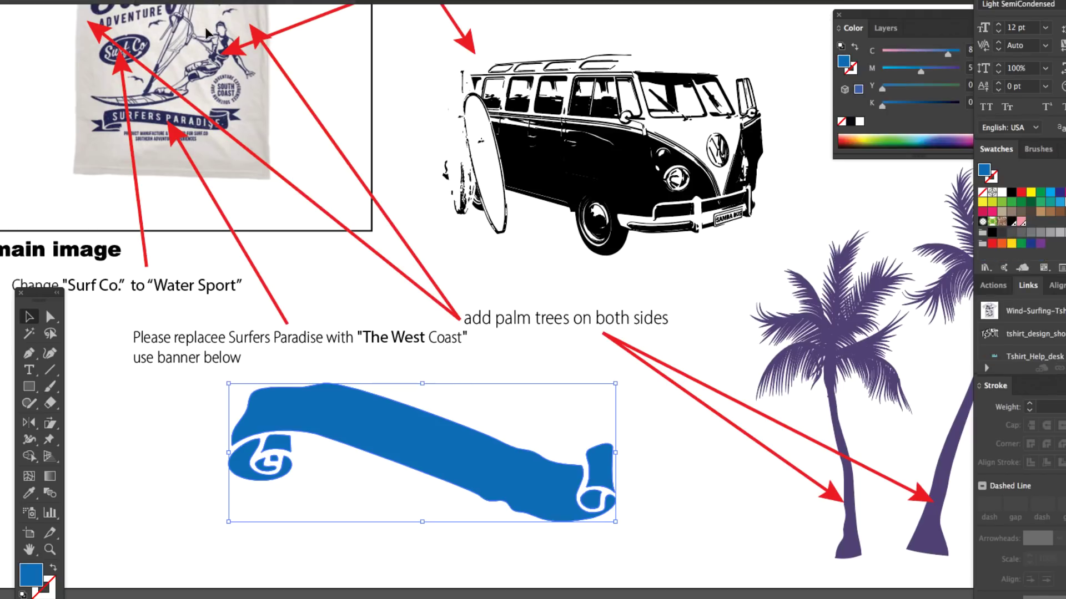
scroll(355, 161, "up", 2)
scroll(388, 177, "up", 3)
scroll(388, 178, "left", 3)
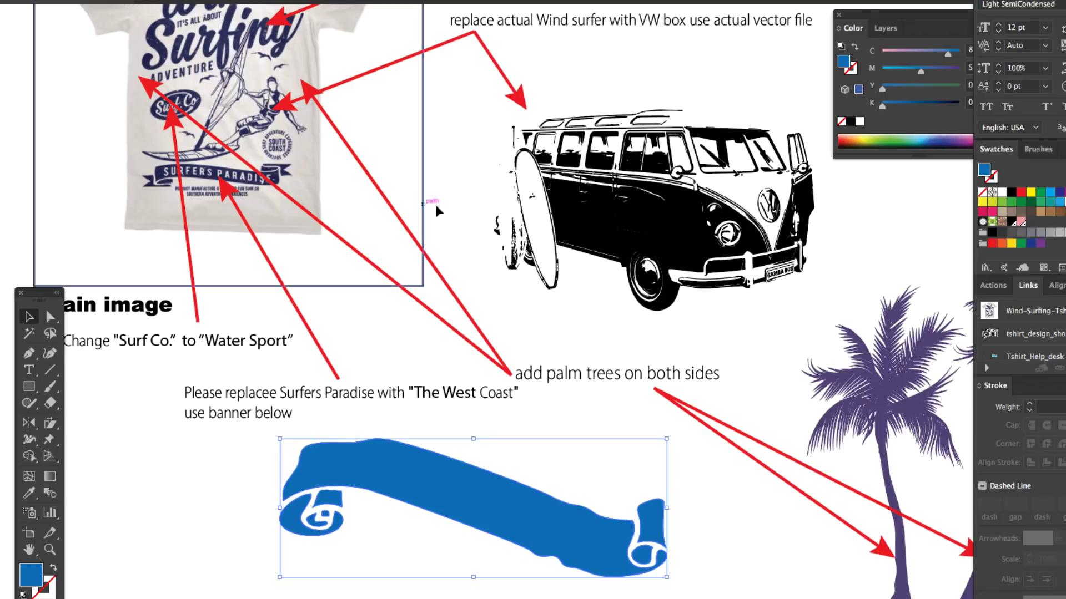
key("super+shift+b")
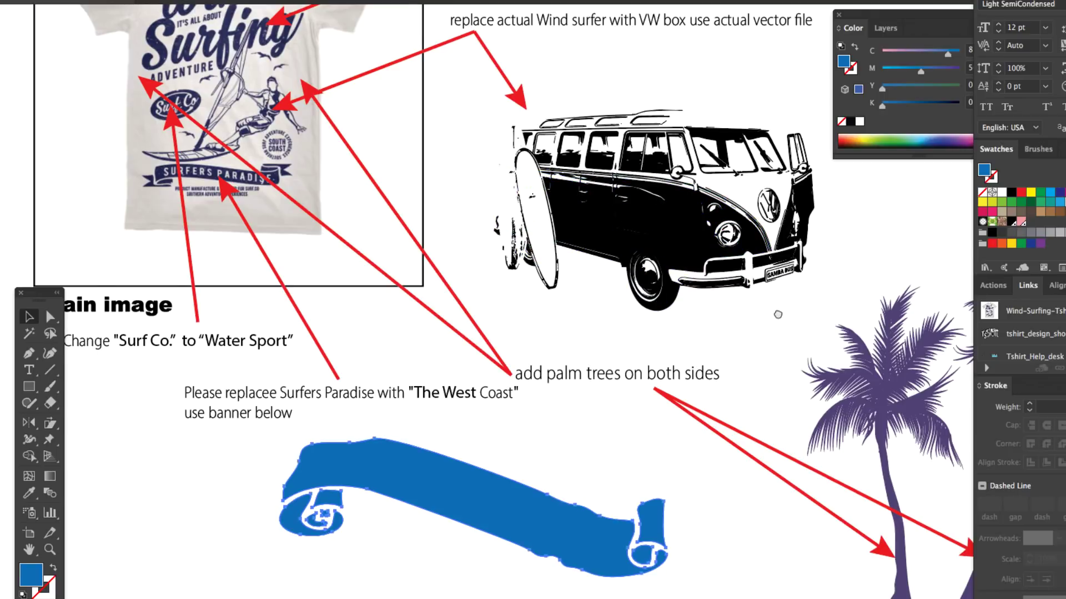
scroll(778, 314, "down", 3)
scroll(778, 314, "right", 3)
scroll(577, 344, "up", 2)
scroll(577, 344, "left", 3)
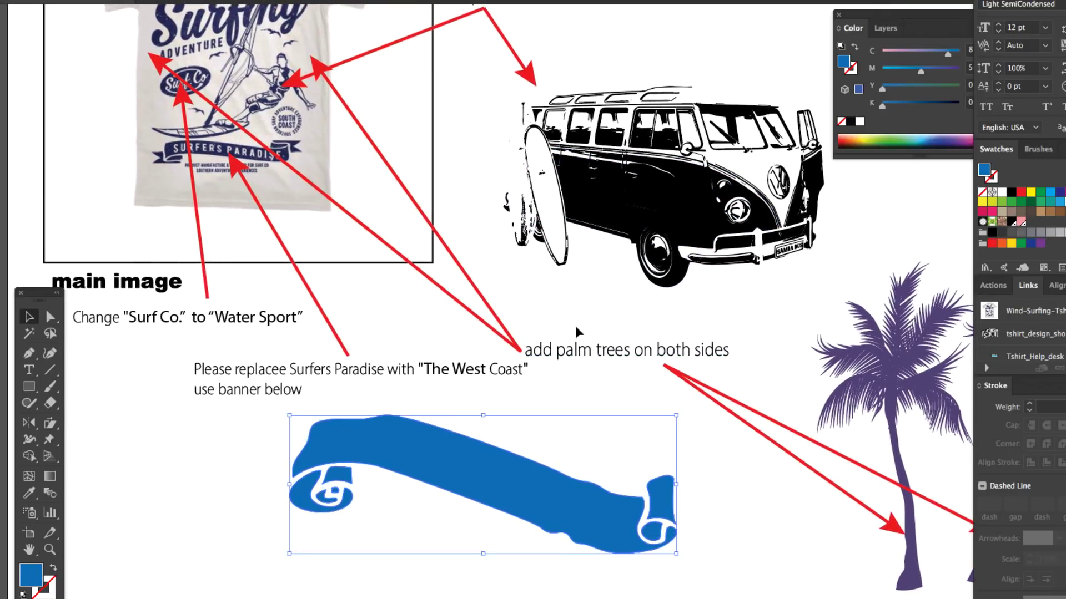
scroll(577, 338, "up", 1)
scroll(577, 338, "left", 2)
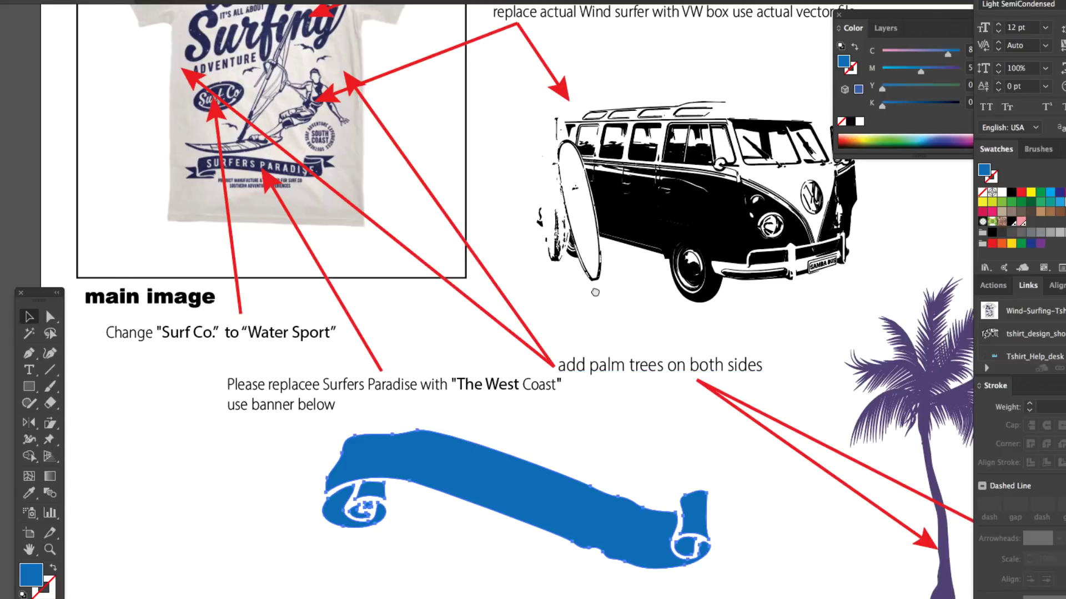
scroll(595, 293, "up", 3)
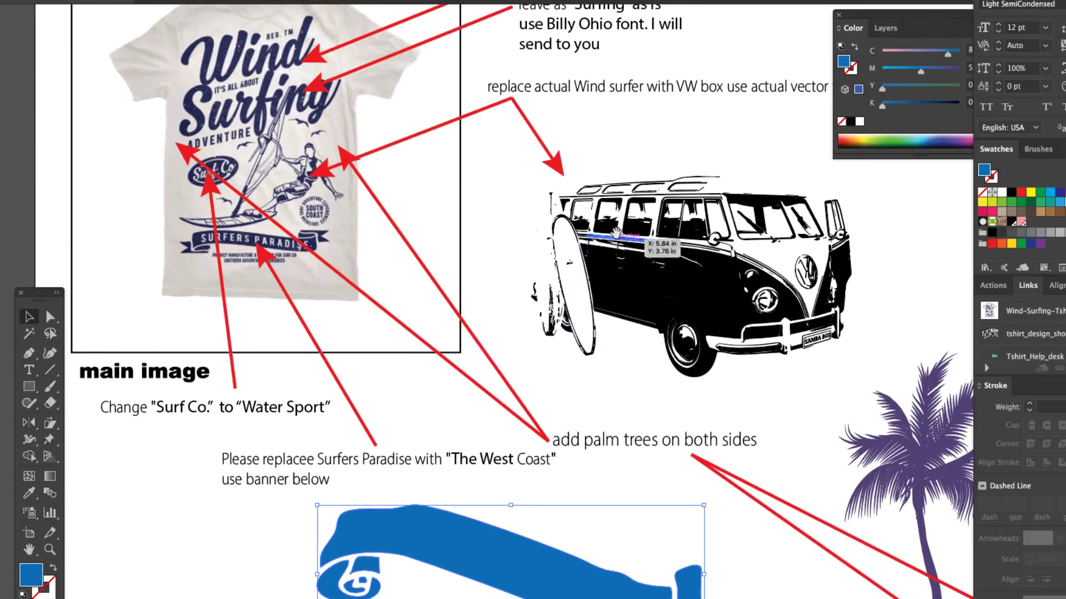
scroll(616, 232, "up", 6)
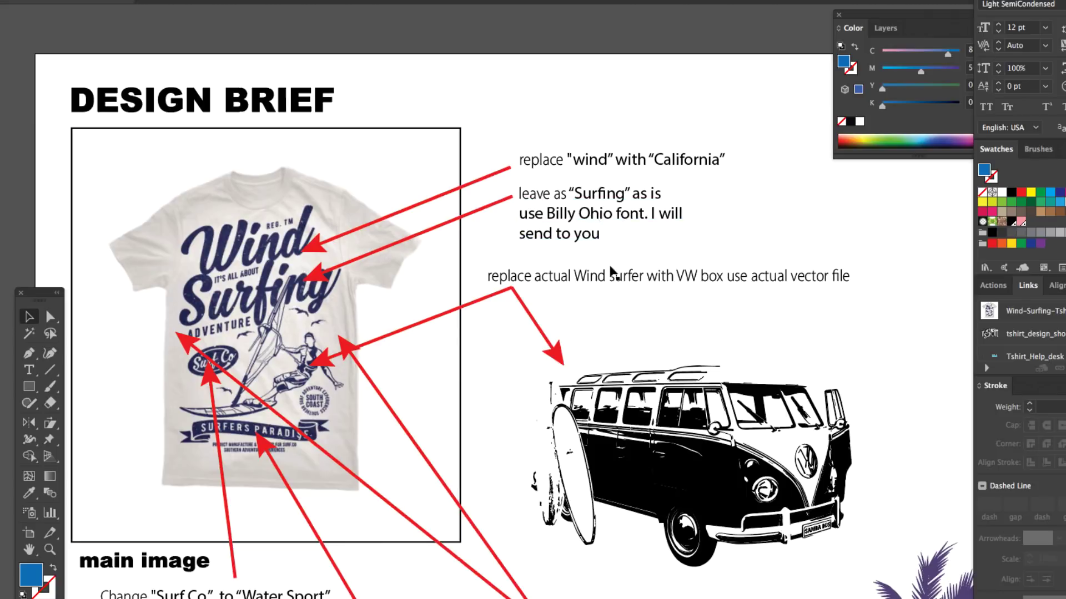
scroll(612, 272, "down", 3)
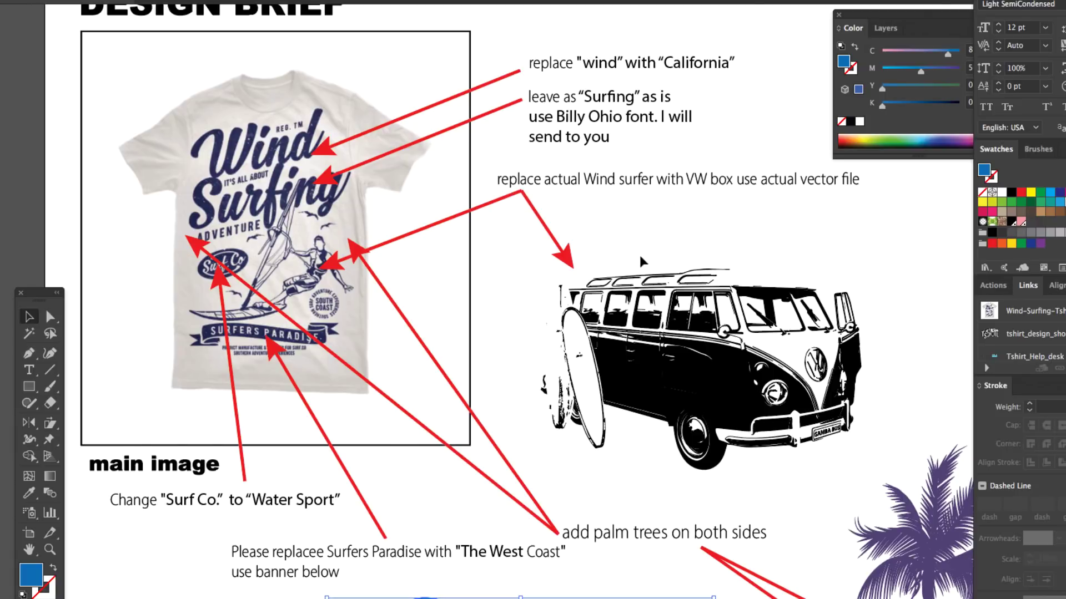
left_click(644, 278)
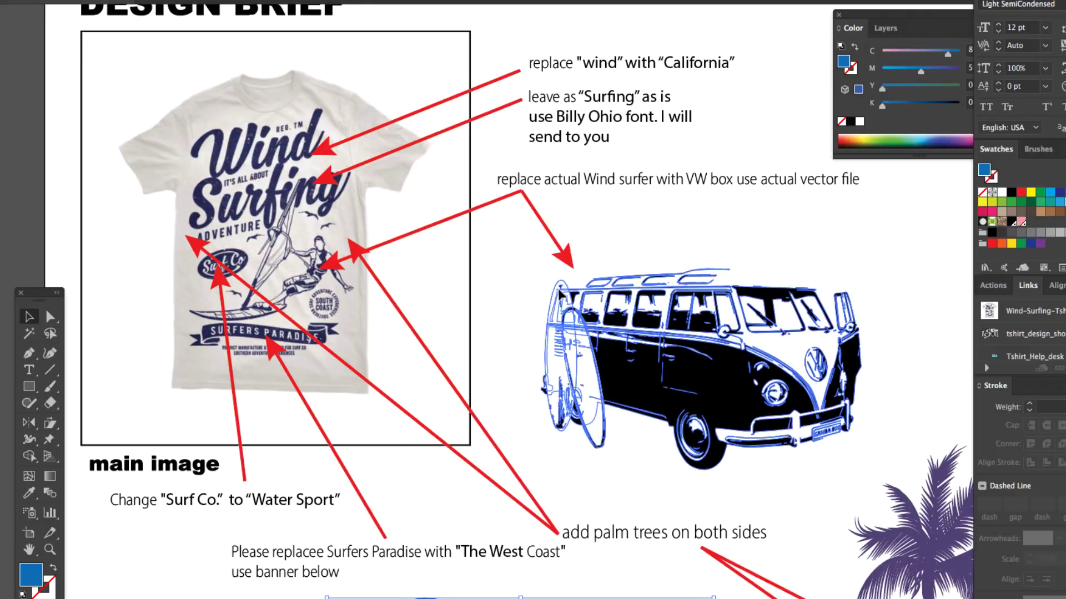
left_click(767, 225)
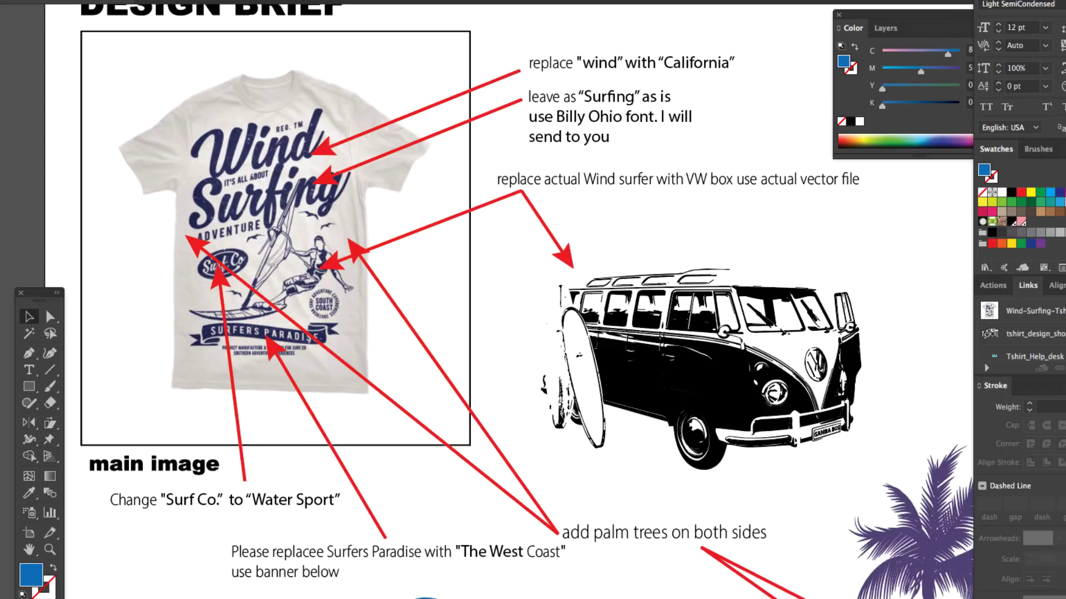
Switch to the DesignCrowd website, start a T-shirt design project and name it "surf t-shirt design"
scroll(508, 301, "up", 6)
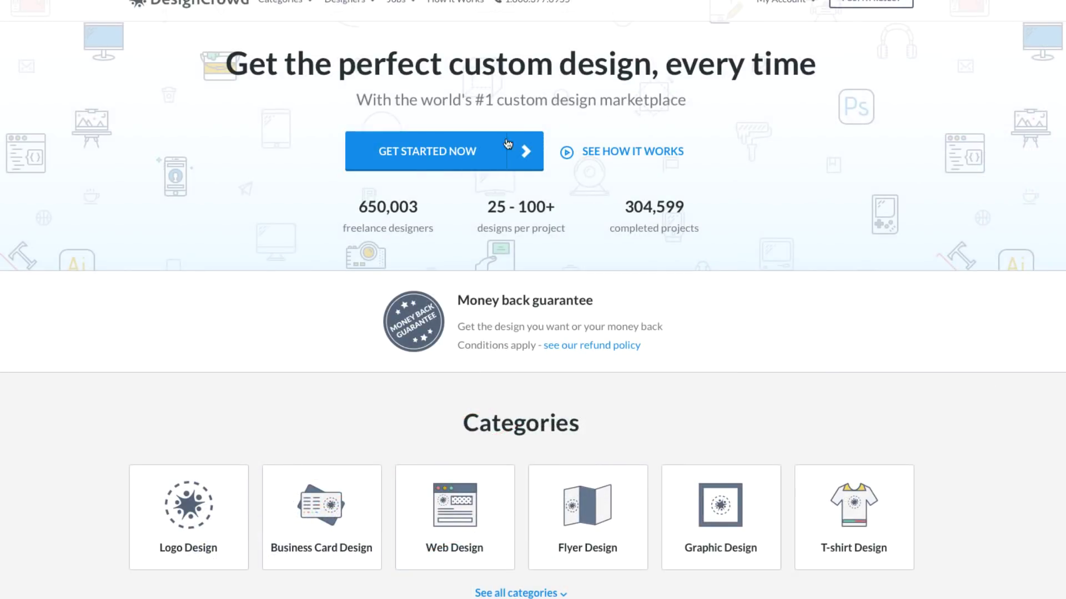
left_click(441, 155)
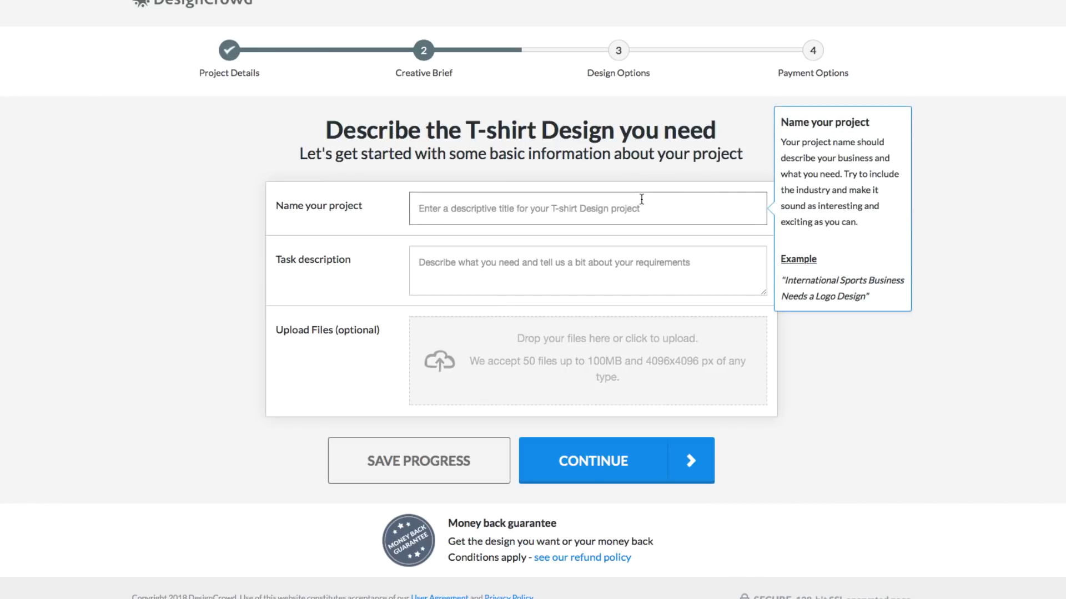
type("su")
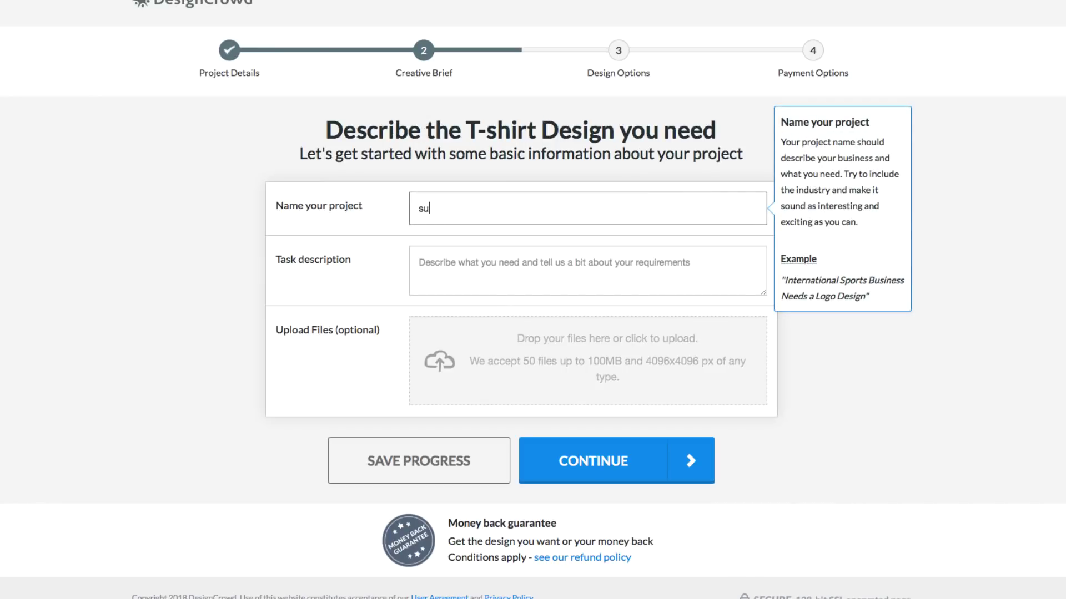
type("rf t-shirt design")
Enter "Please see design brief" as the task description and upload Surf Design Brief.pdf
left_click(579, 261)
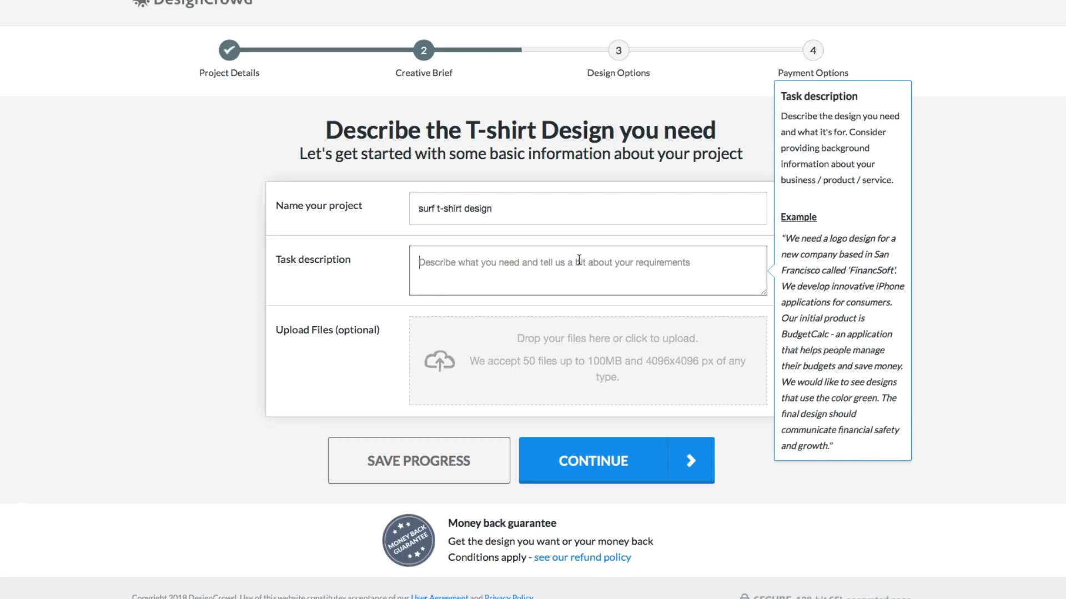
type("Please se")
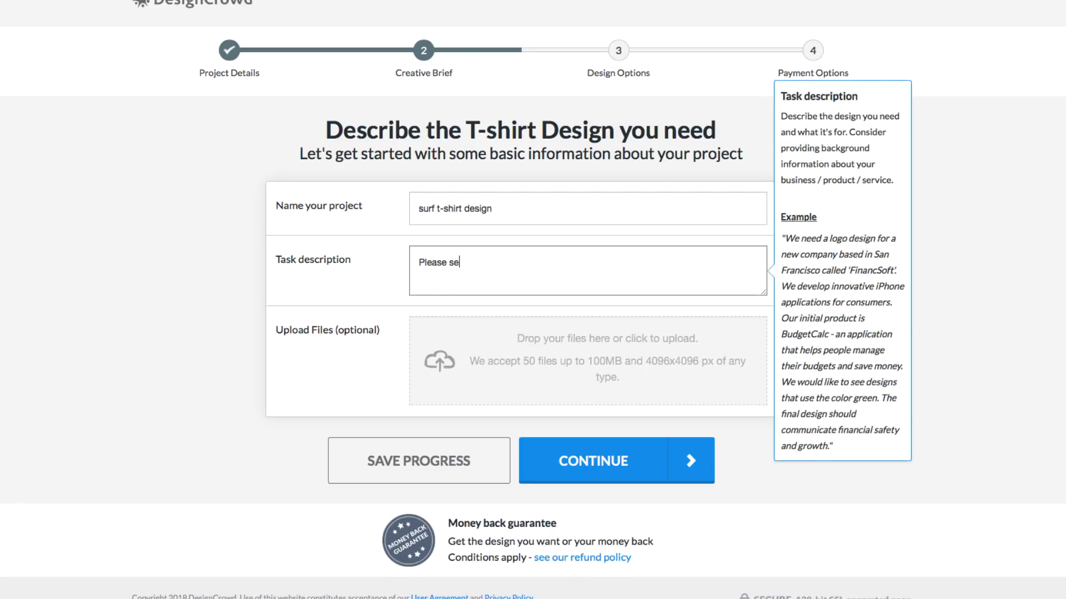
type("e design brief")
left_click(450, 358)
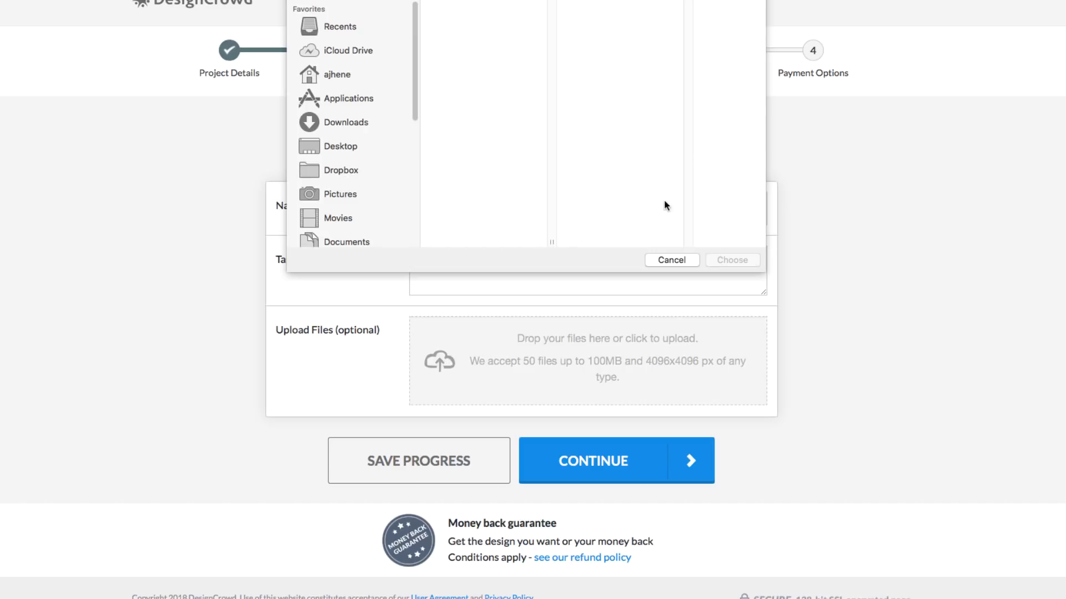
Search the DaFont website for the "billy ohio" font
left_click(561, 2)
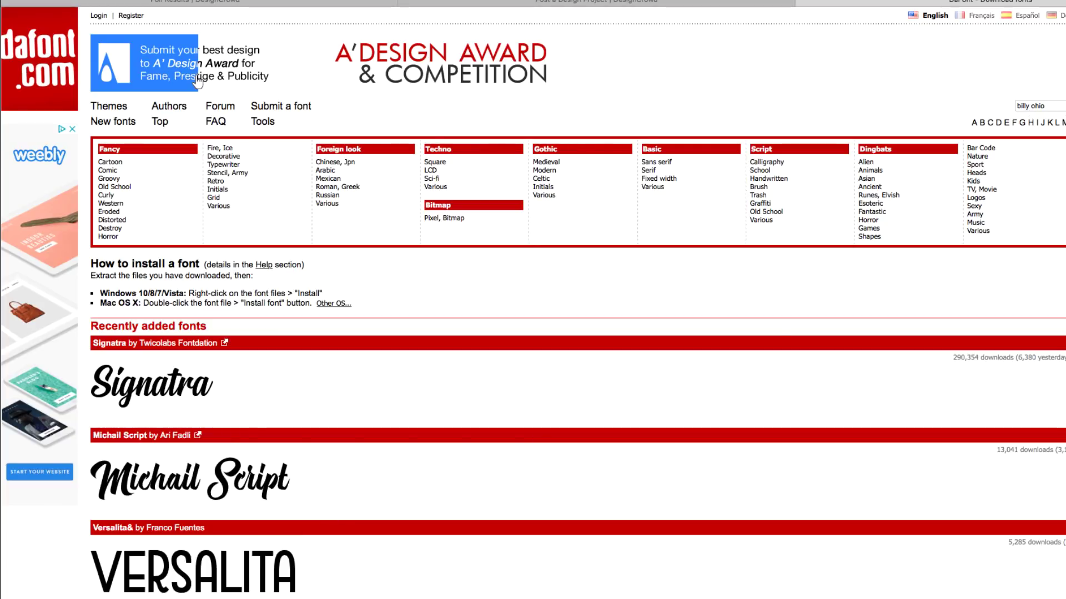
key("Return")
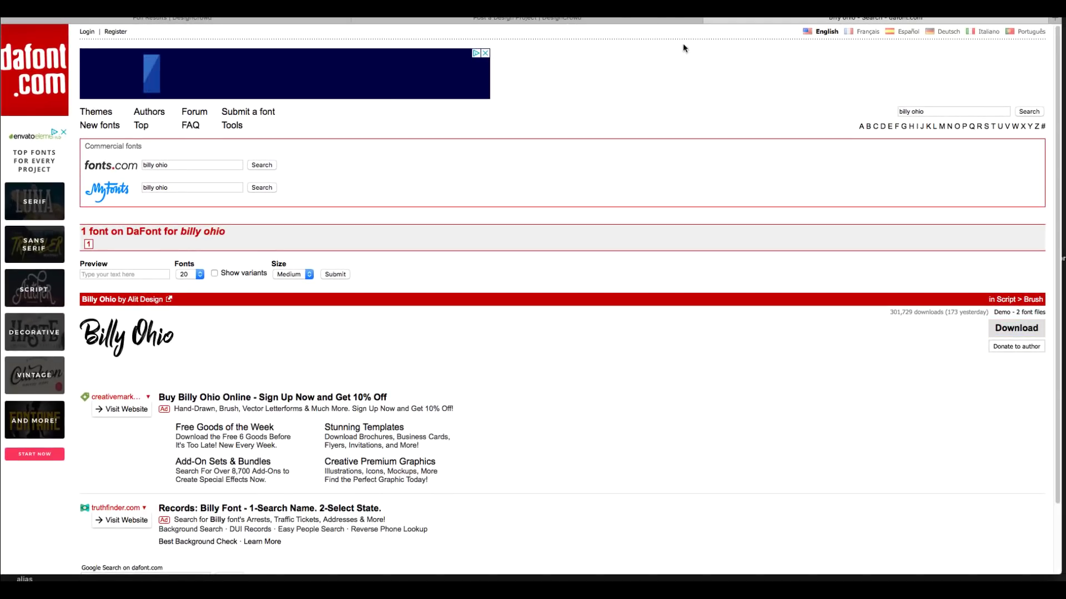
Return to the DesignCrowd project form, upload Billy Ohio.otf and Billy Ohio.ttf from the Desktop, and continue to the design options
left_click(467, 20)
scroll(604, 429, "down", 1)
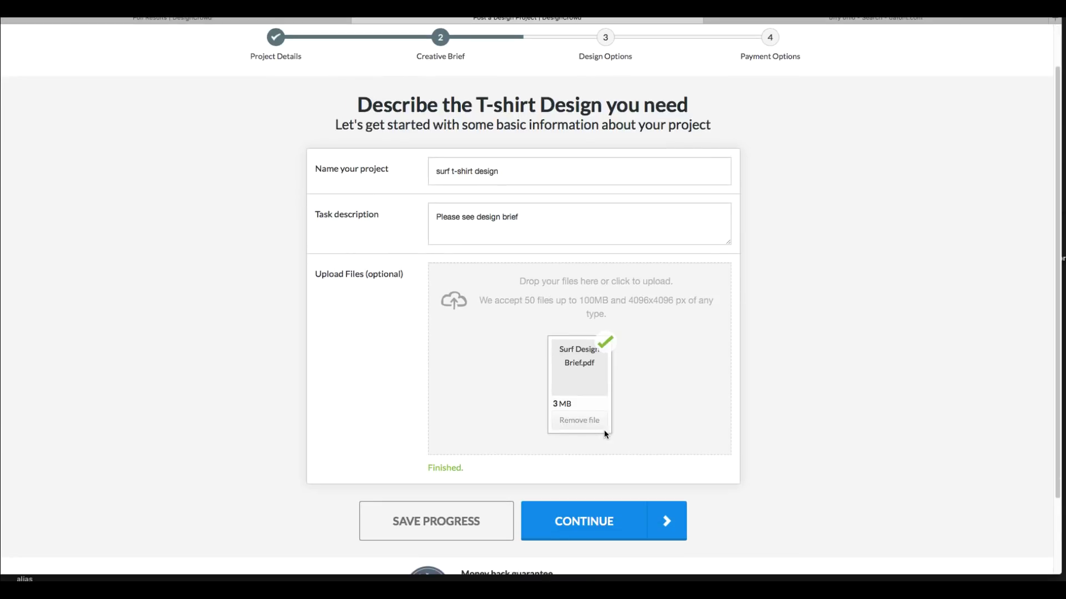
left_click(492, 384)
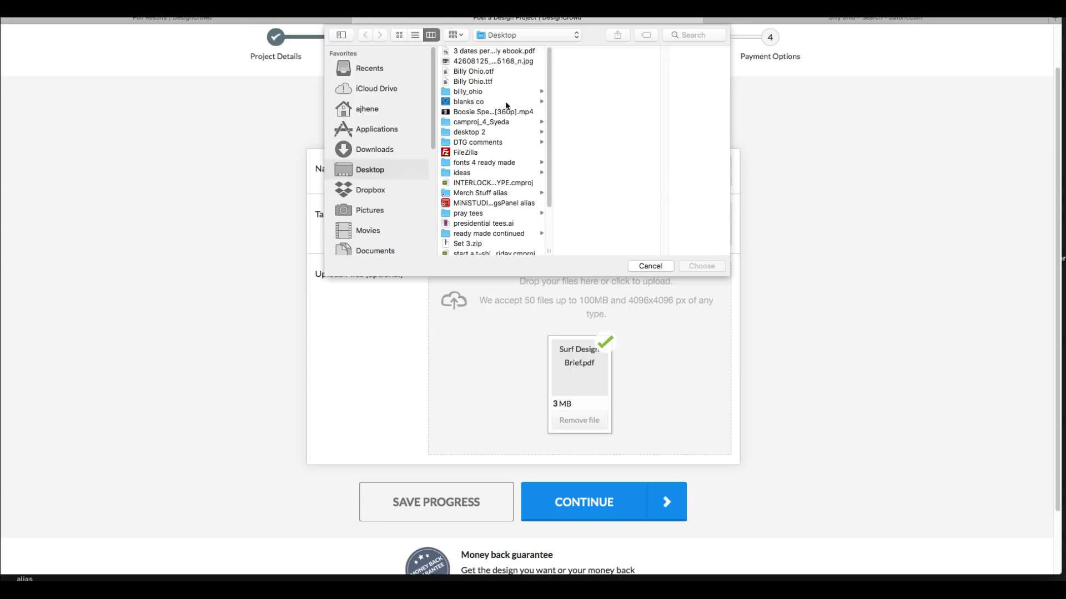
left_click(489, 72)
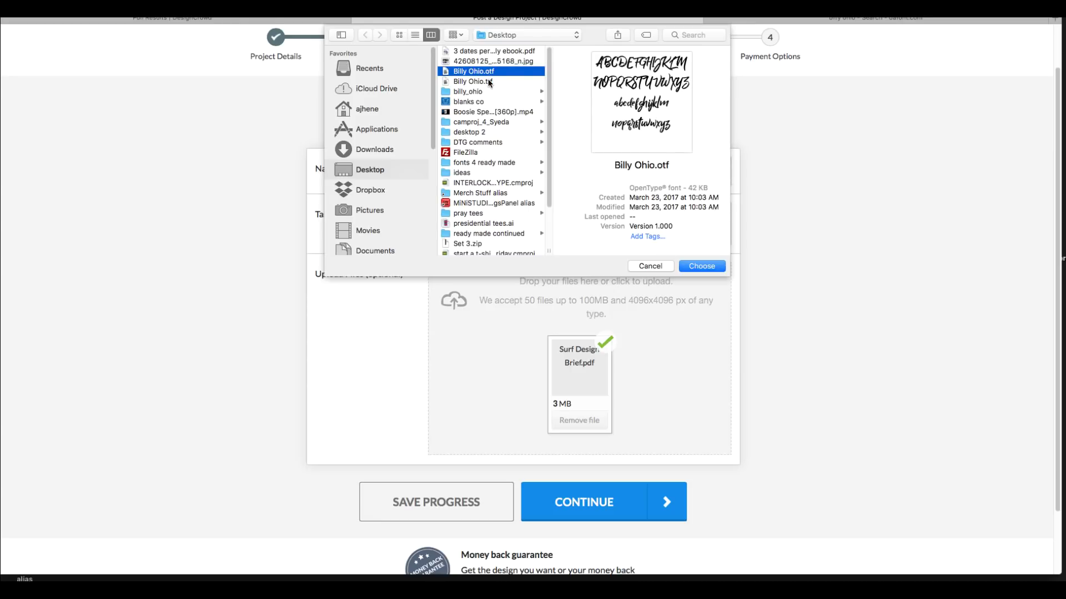
left_click(489, 81, "shift")
left_click(714, 268)
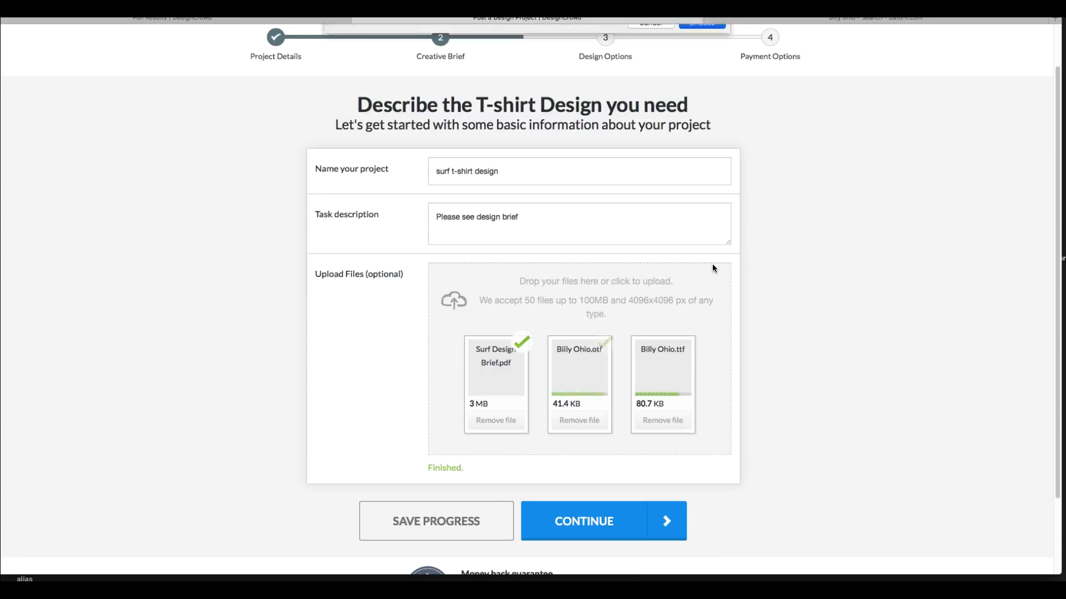
scroll(694, 422, "down", 2)
left_click(617, 463)
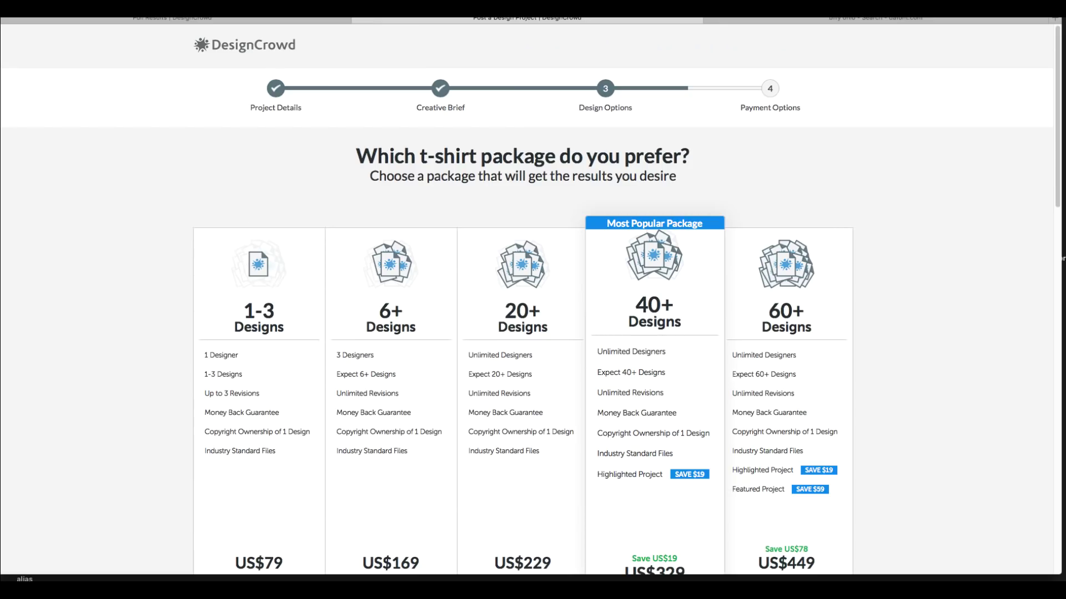
Choose the US$79 package offering 1-3 designs
scroll(458, 355, "down", 5)
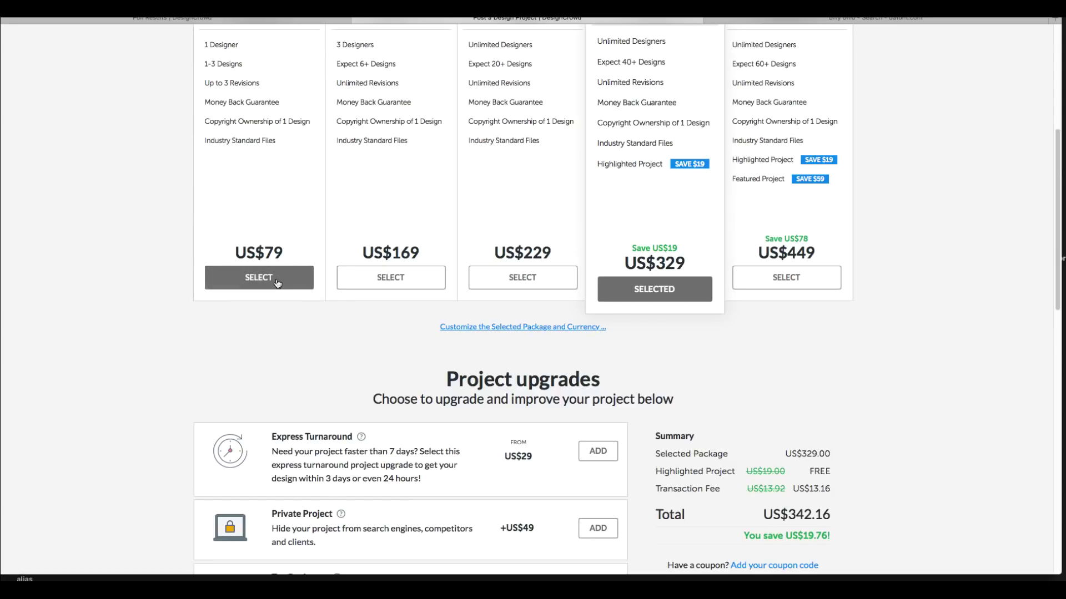
scroll(268, 277, "up", 1)
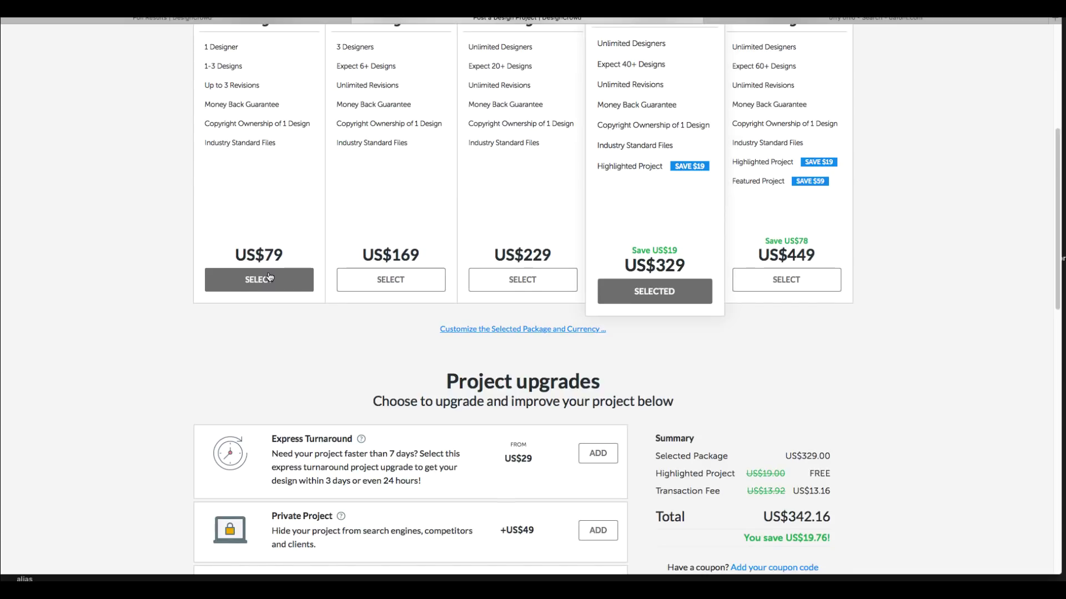
left_click(273, 281)
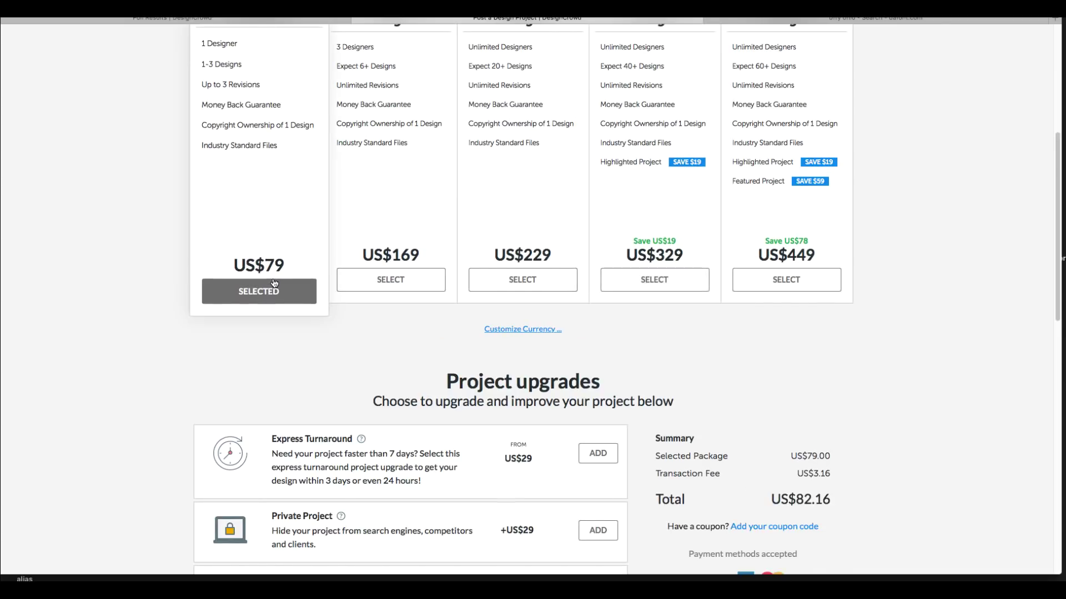
Add the Express Turnaround upgrade with a 3-day turnaround time and continue to the payment options
left_click(609, 454)
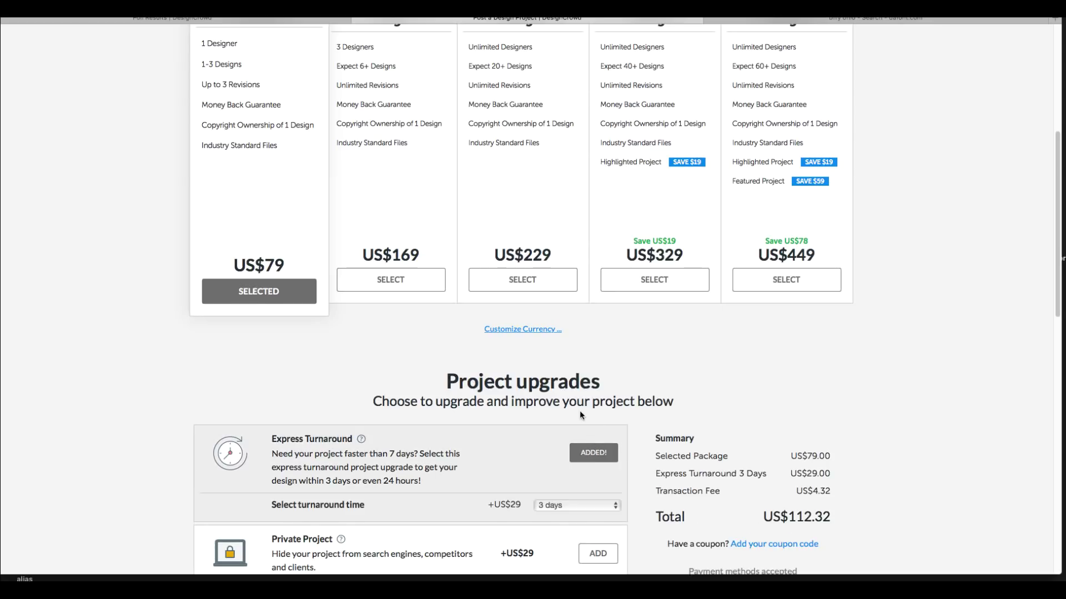
scroll(586, 412, "down", 6)
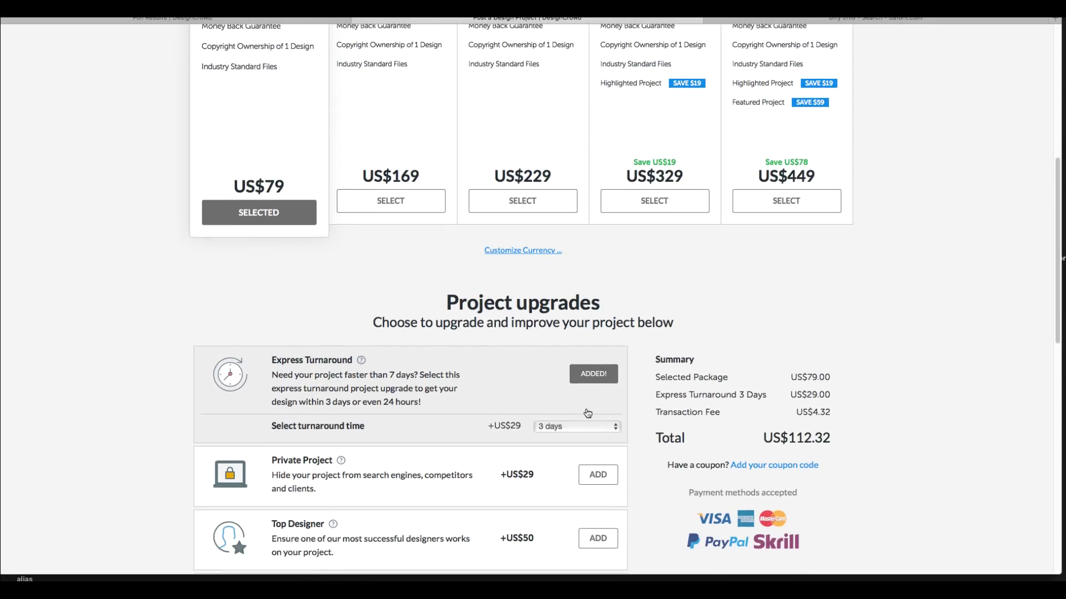
scroll(587, 413, "down", 7)
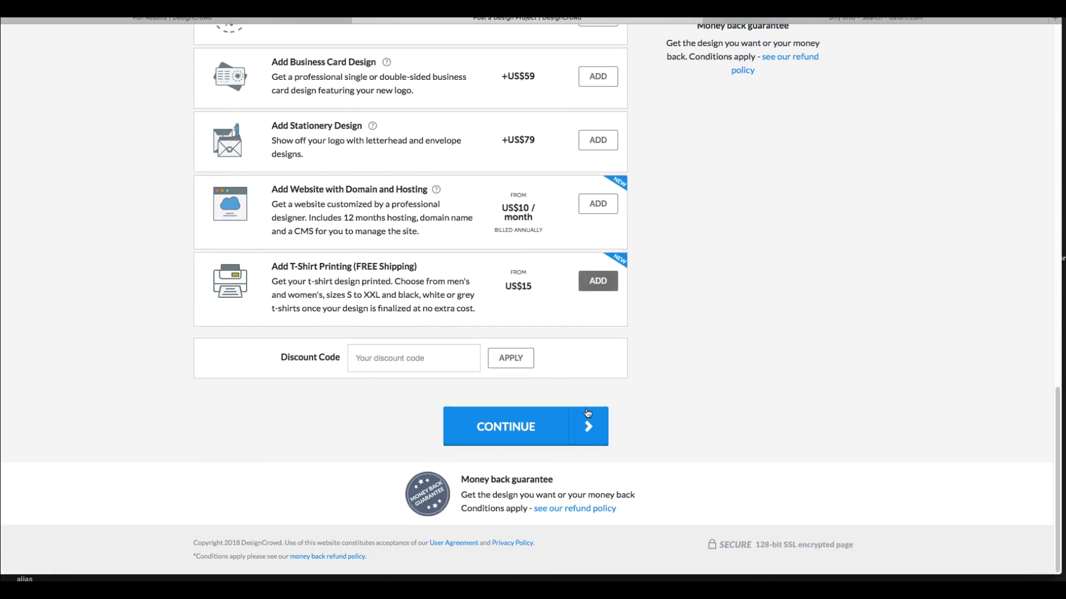
left_click(523, 428)
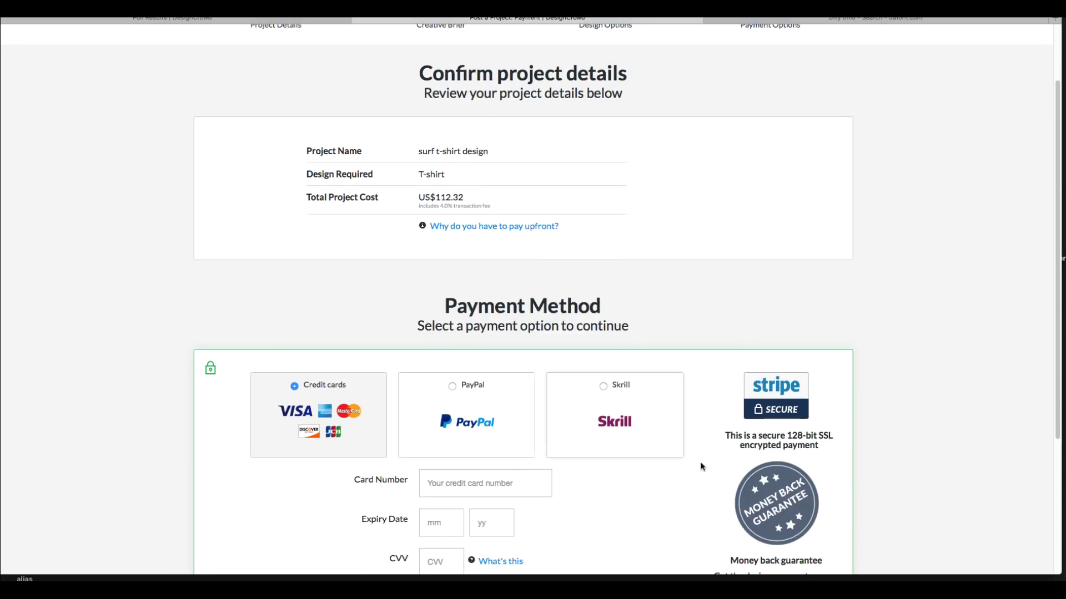
scroll(710, 442, "down", 4)
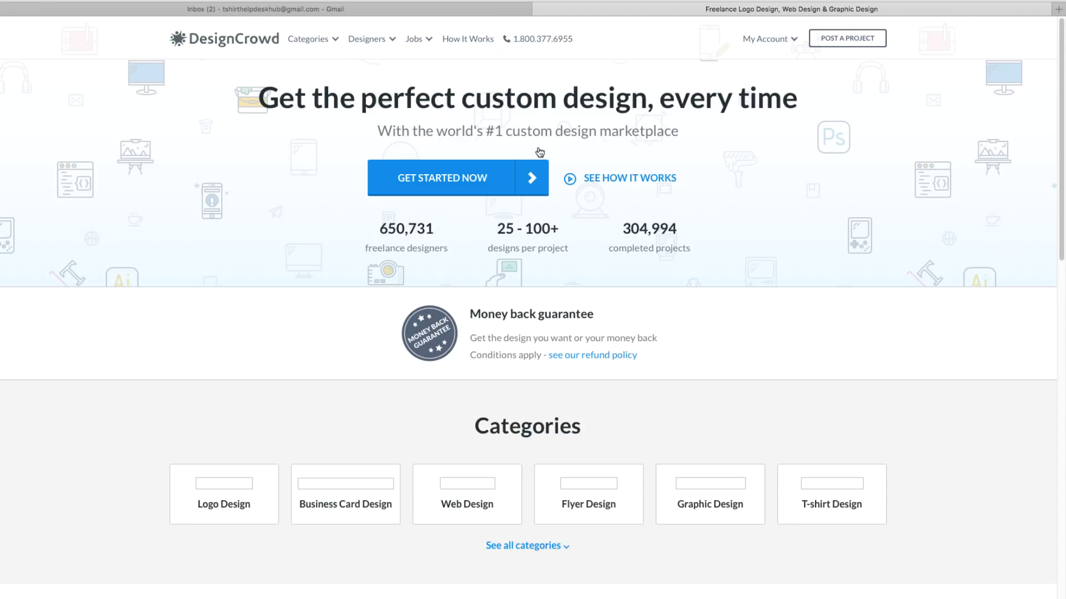
Open the account's project list and view the designs submitted to the surf t-shirt design contest
left_click(773, 40)
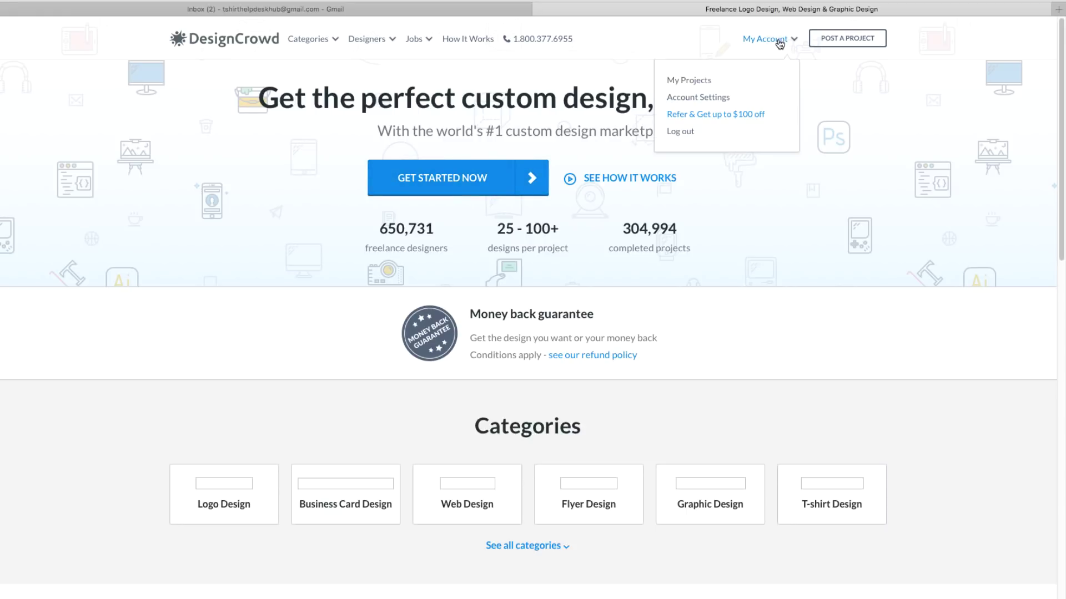
left_click(692, 82)
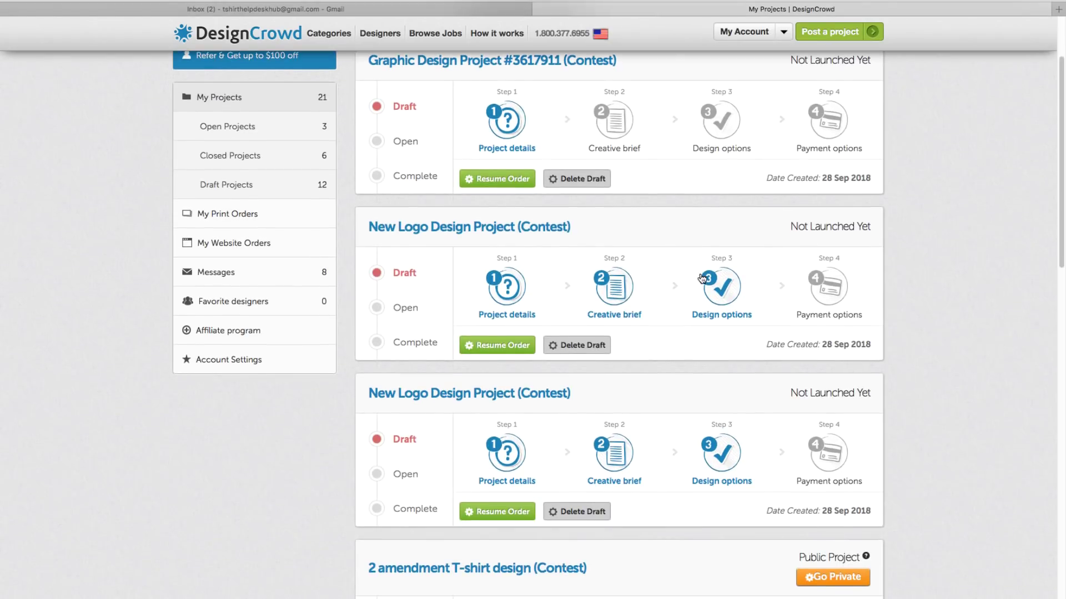
scroll(702, 278, "down", 5)
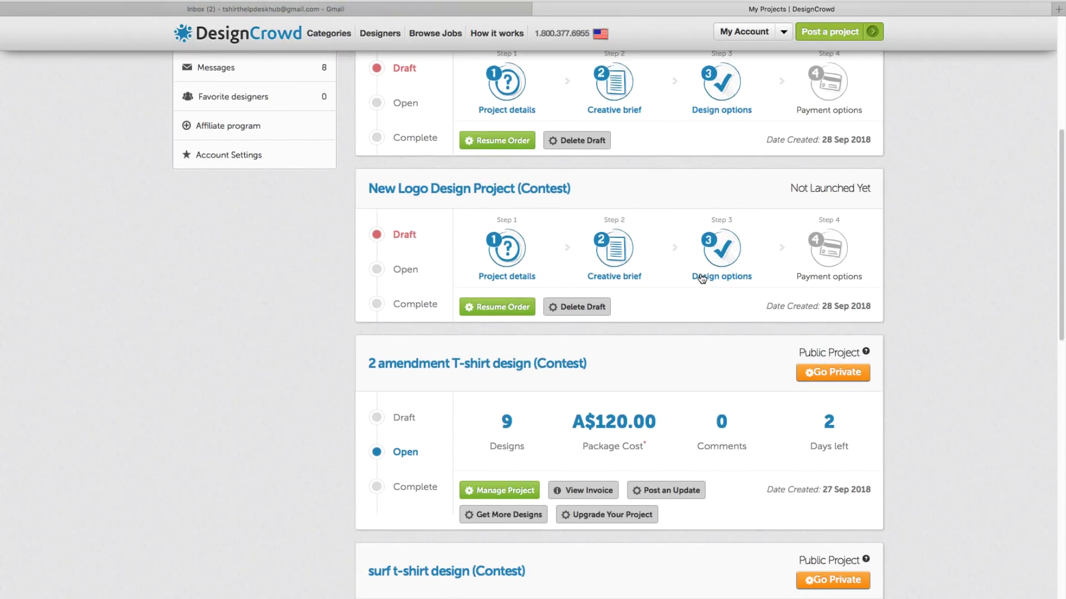
scroll(702, 278, "down", 3)
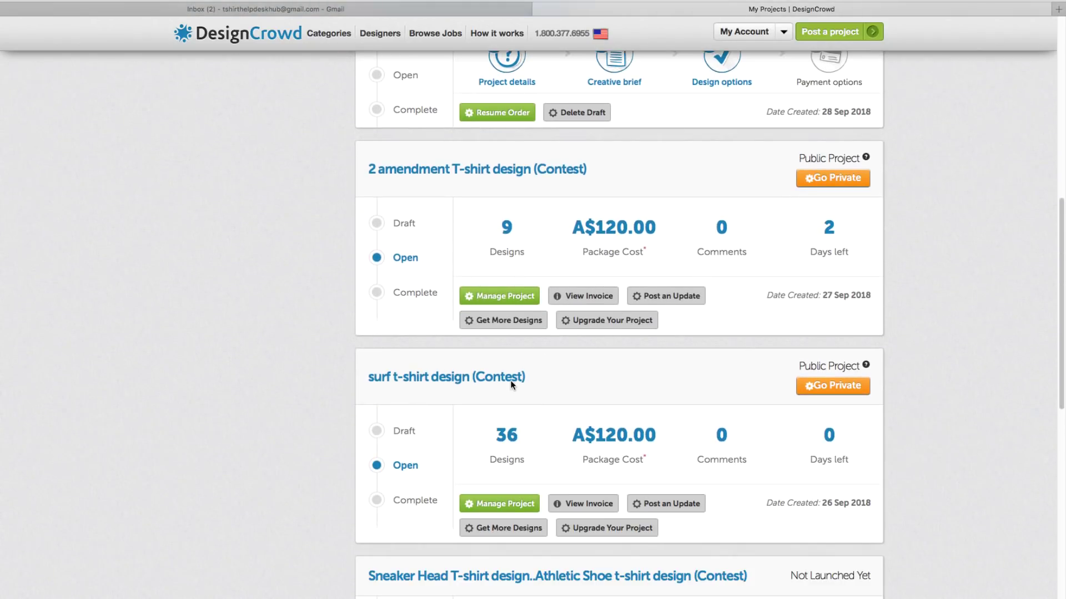
scroll(553, 361, "down", 3)
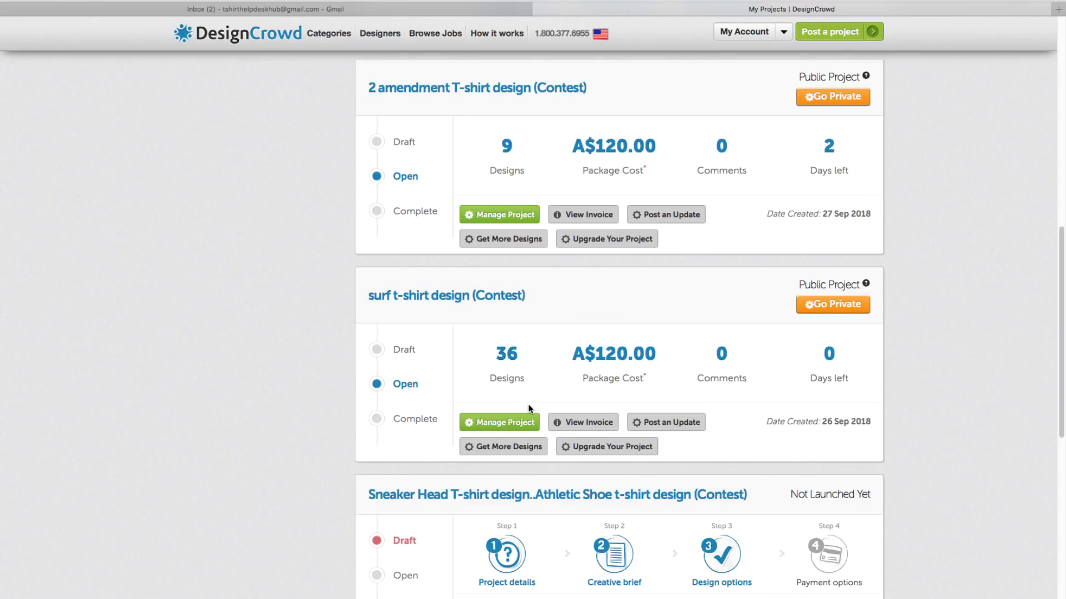
left_click(510, 359)
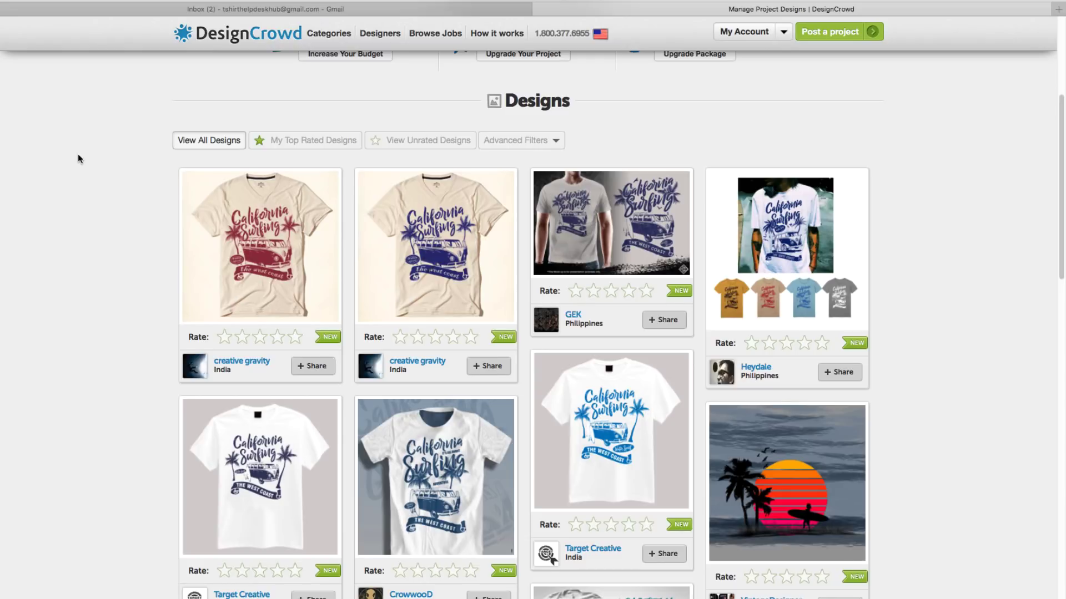
Open the maroon California Surfing submission and look through the following entries up to the navy palm-tree version on a white T-shirt
left_click(253, 227)
mouse_move(253, 226)
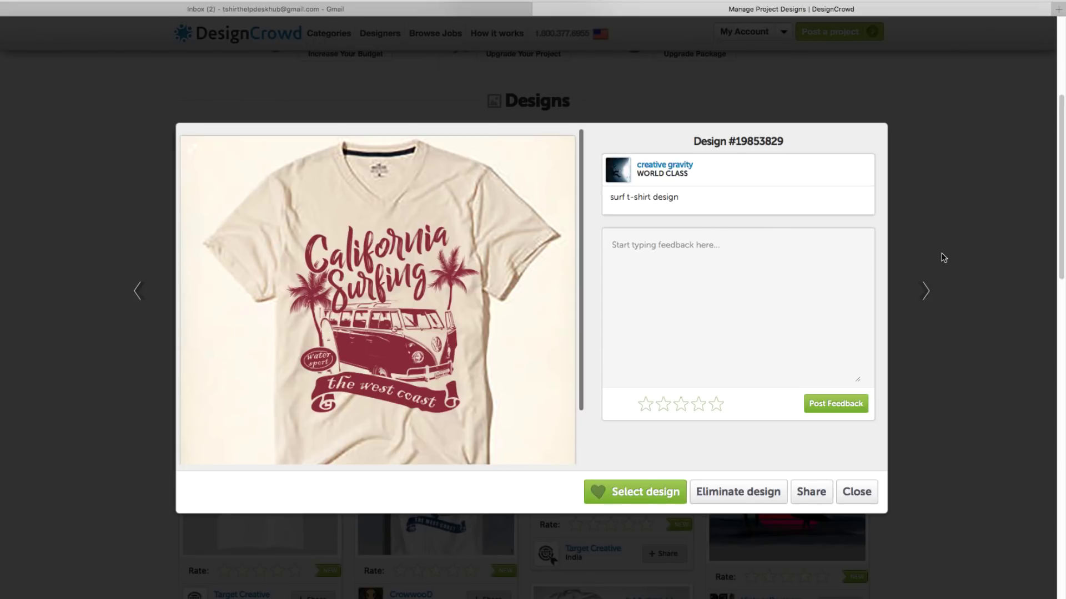
left_click(925, 292)
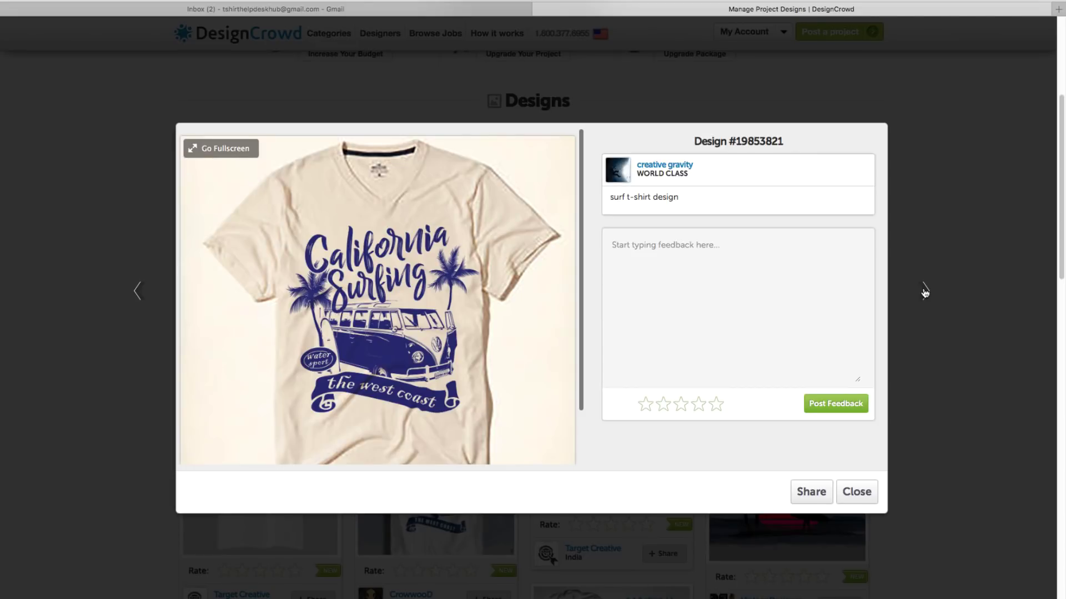
left_click(925, 292)
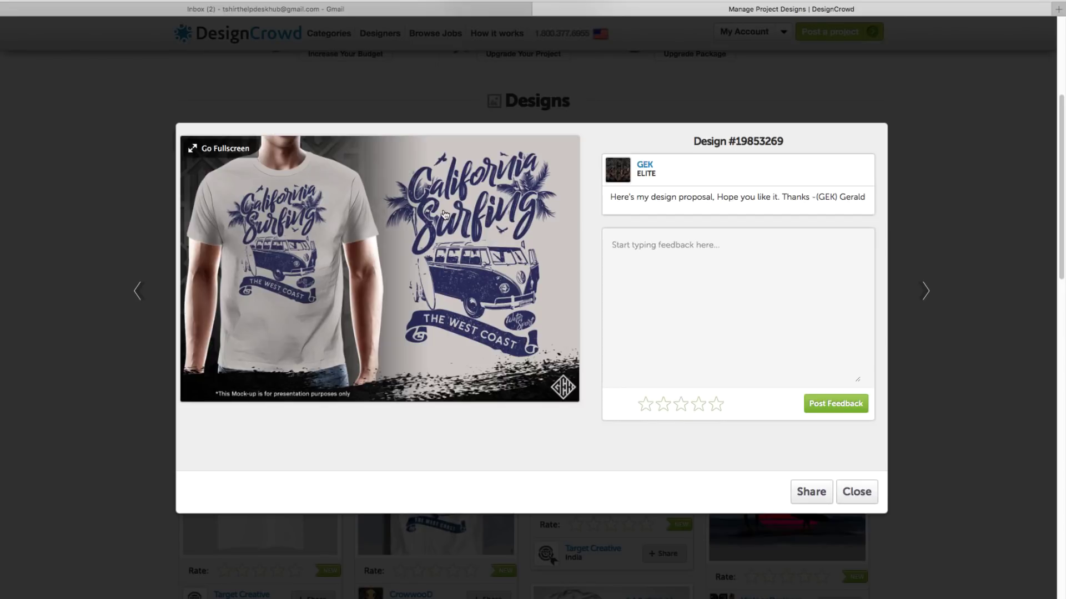
left_click(924, 291)
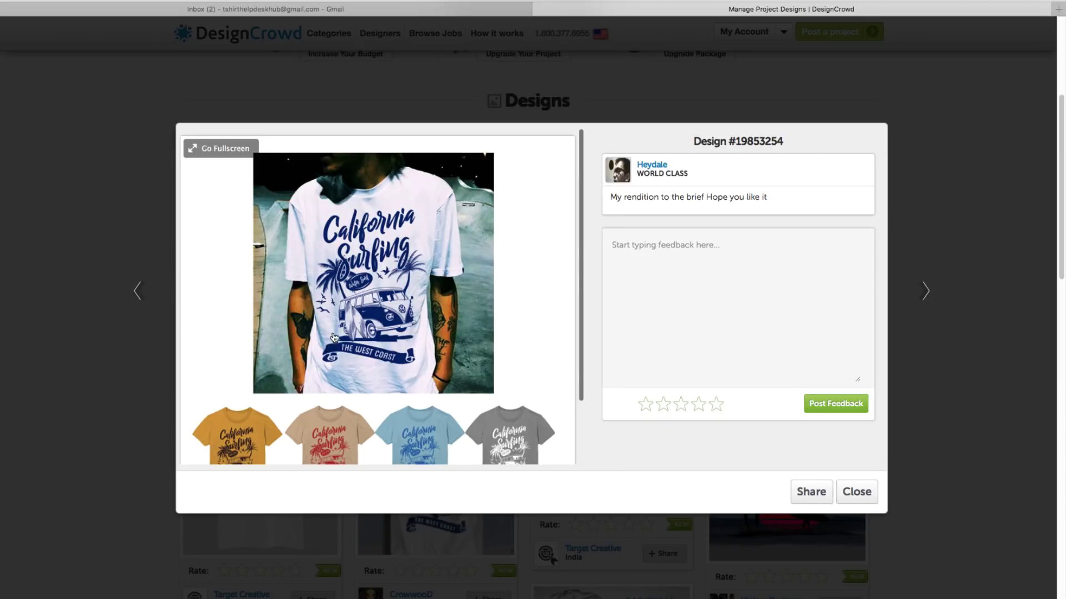
left_click(920, 296)
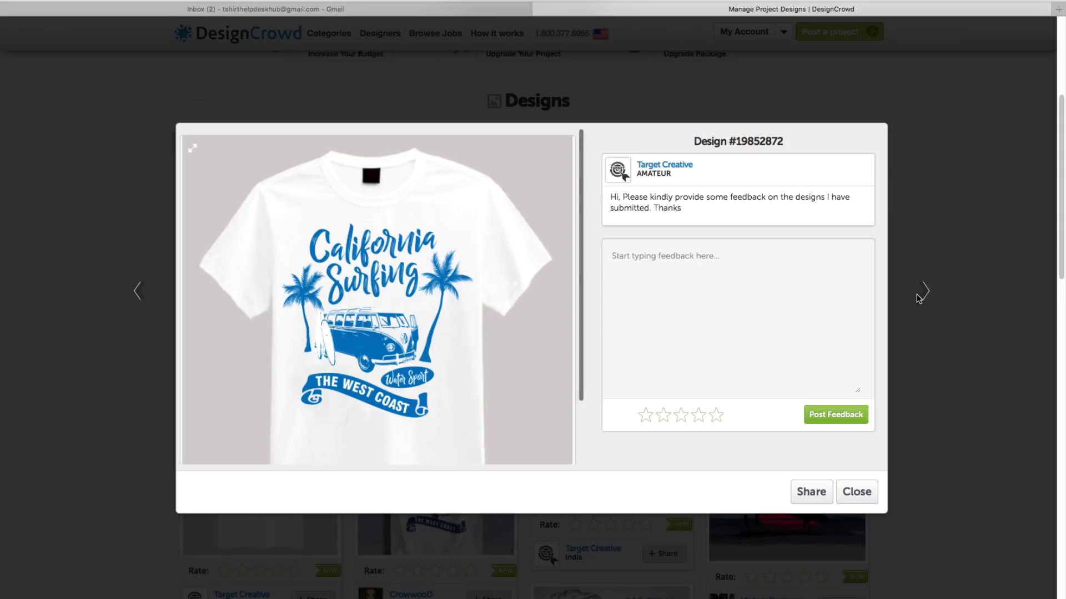
left_click(922, 294)
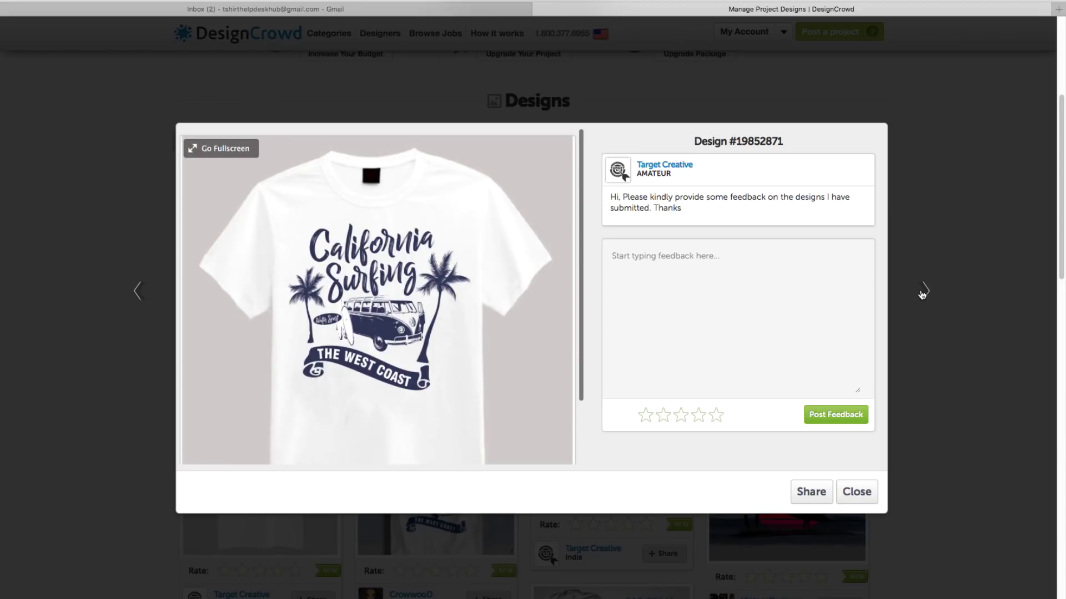
Continue through the submissions from the white T-shirt with "It's all about Surfing Adventure" wording to the Wind Surfing design
left_click(921, 294)
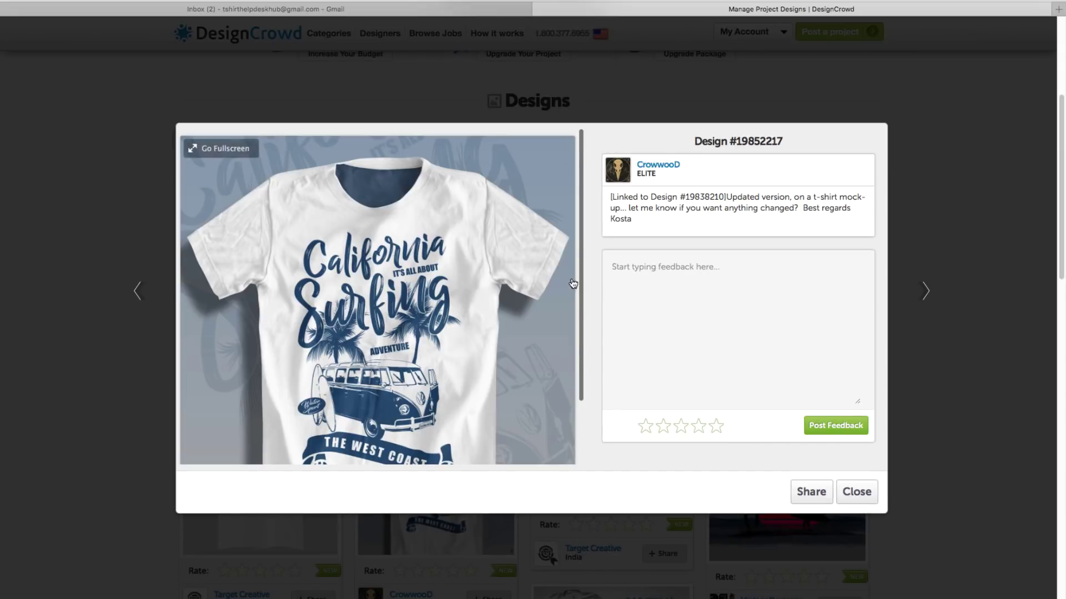
scroll(580, 289, "down", 2)
left_click_drag(582, 295, 582, 313)
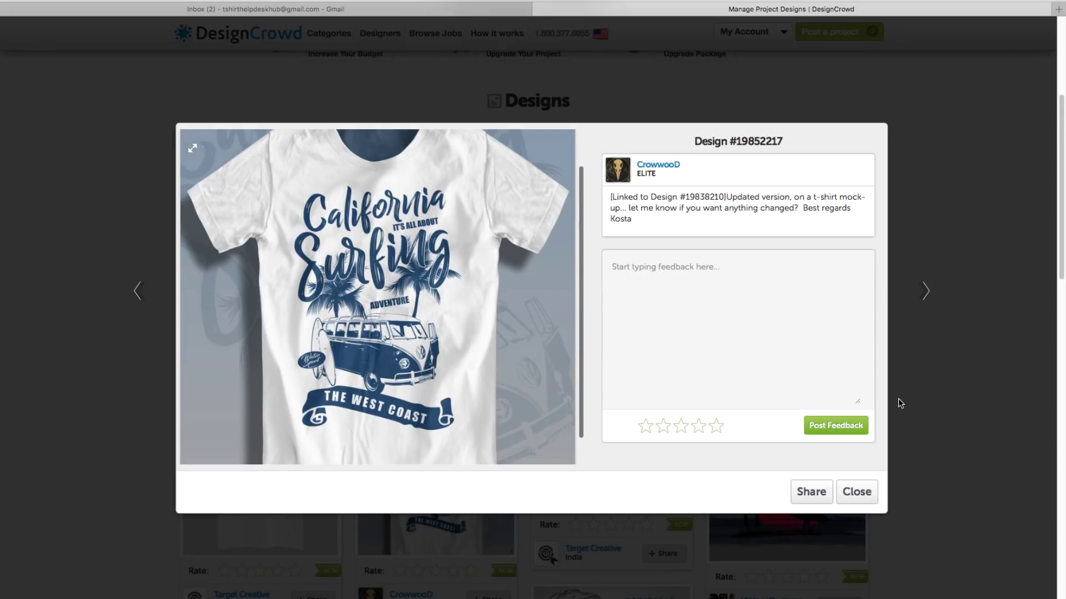
left_click(926, 291)
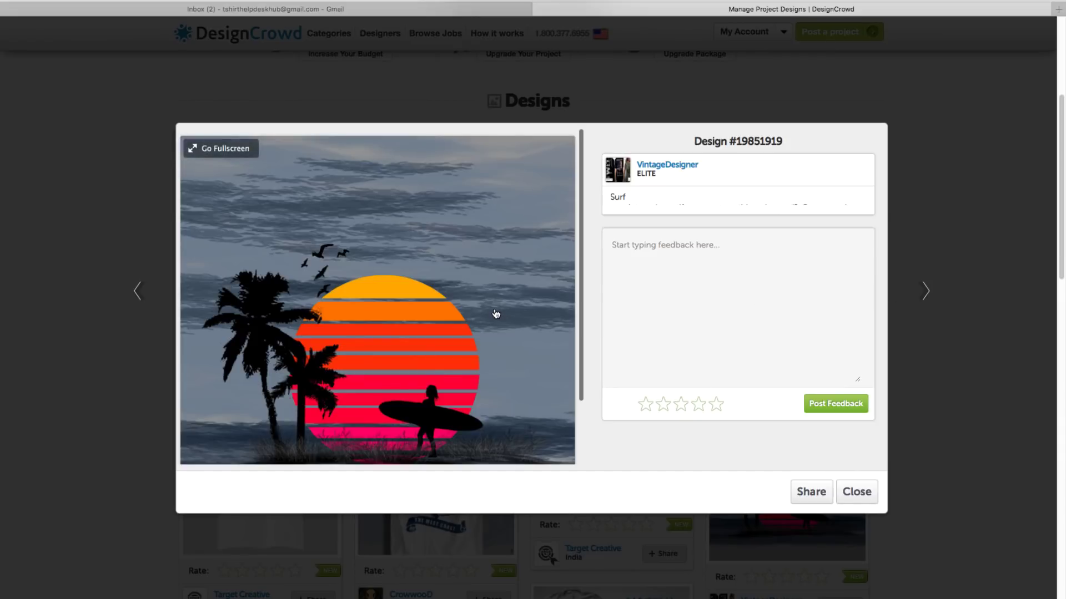
left_click(925, 293)
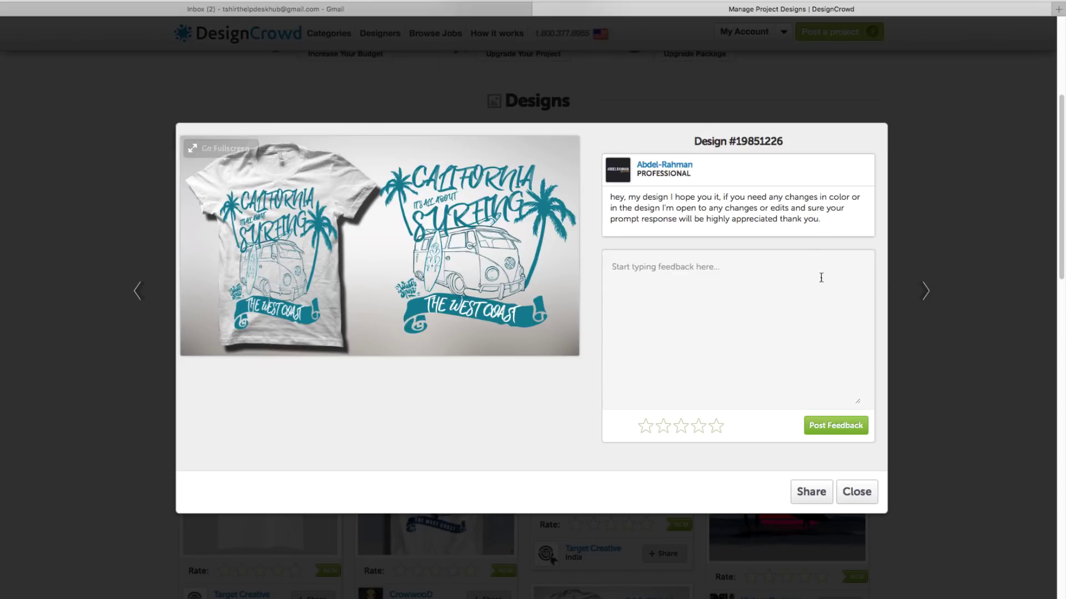
left_click(925, 293)
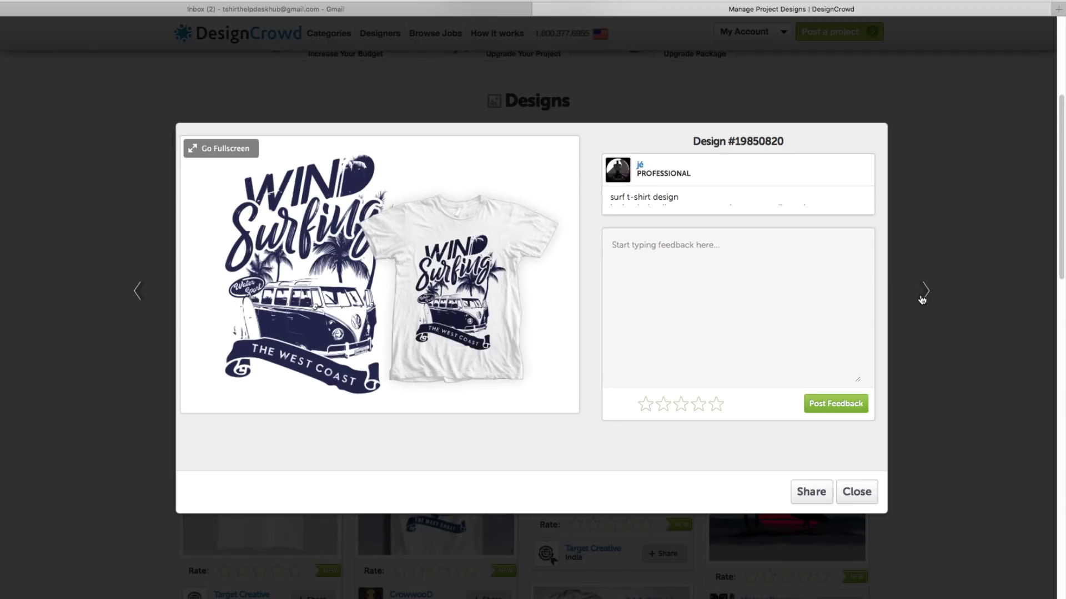
Continue through the submissions from the maroon front-and-back California Surfing design to the distressed black "Adventure" version, viewing that shirt in full
left_click(922, 300)
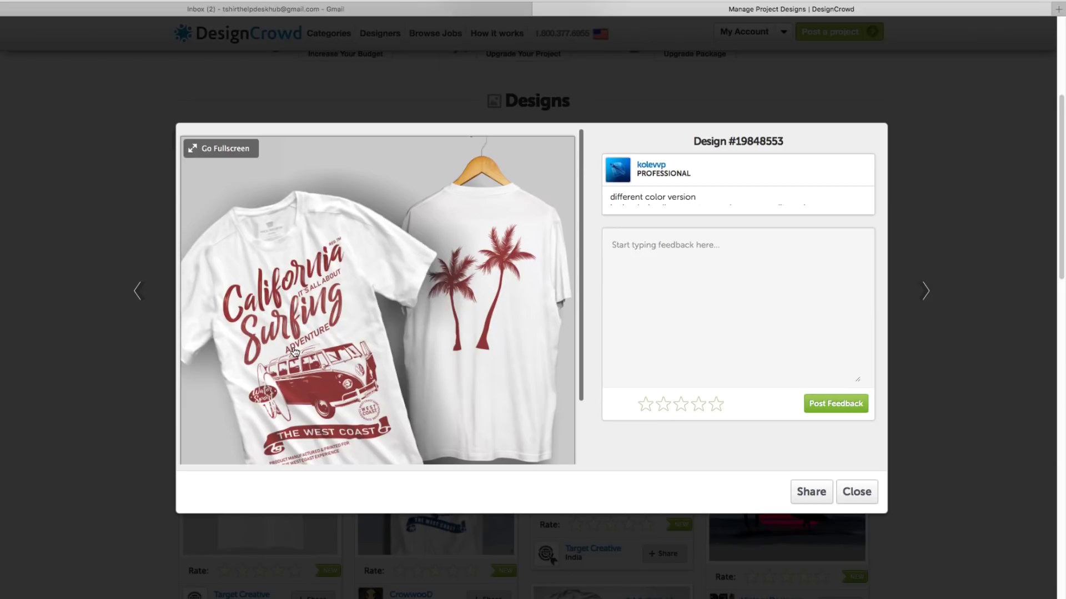
left_click(923, 298)
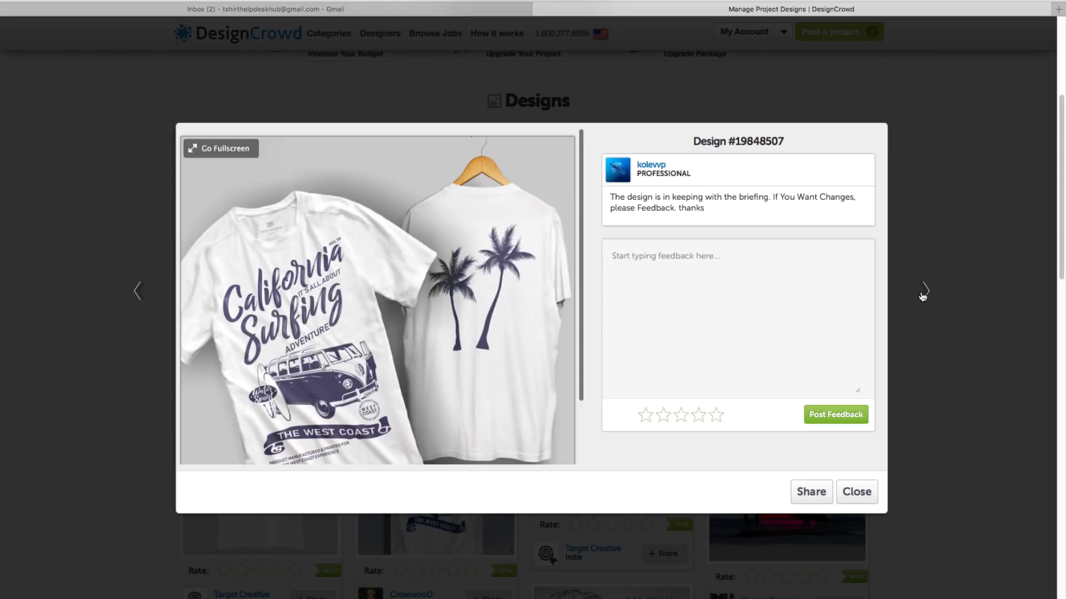
left_click(923, 298)
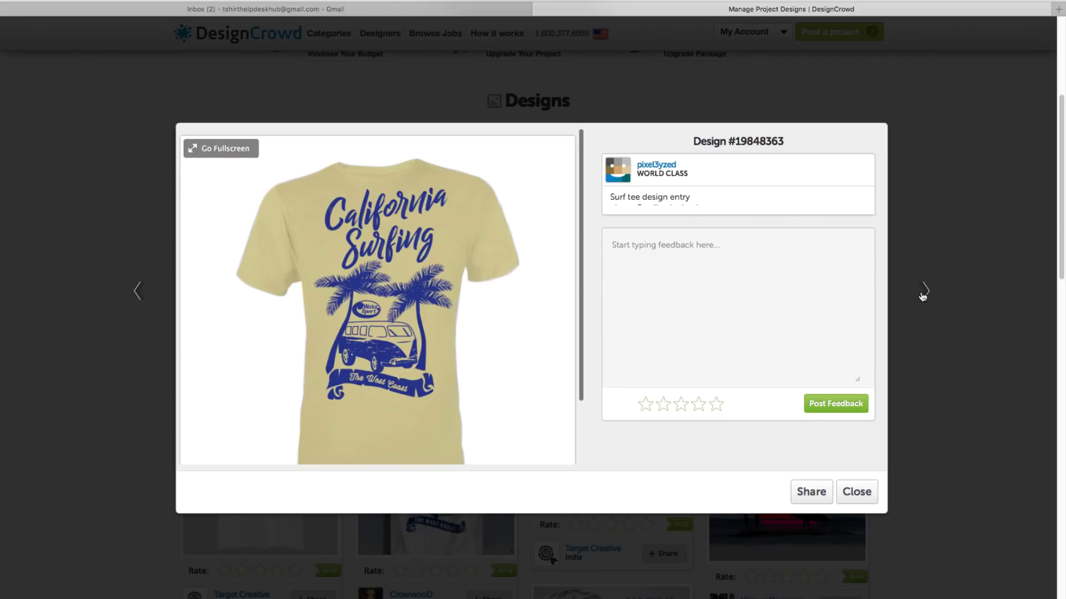
left_click(922, 297)
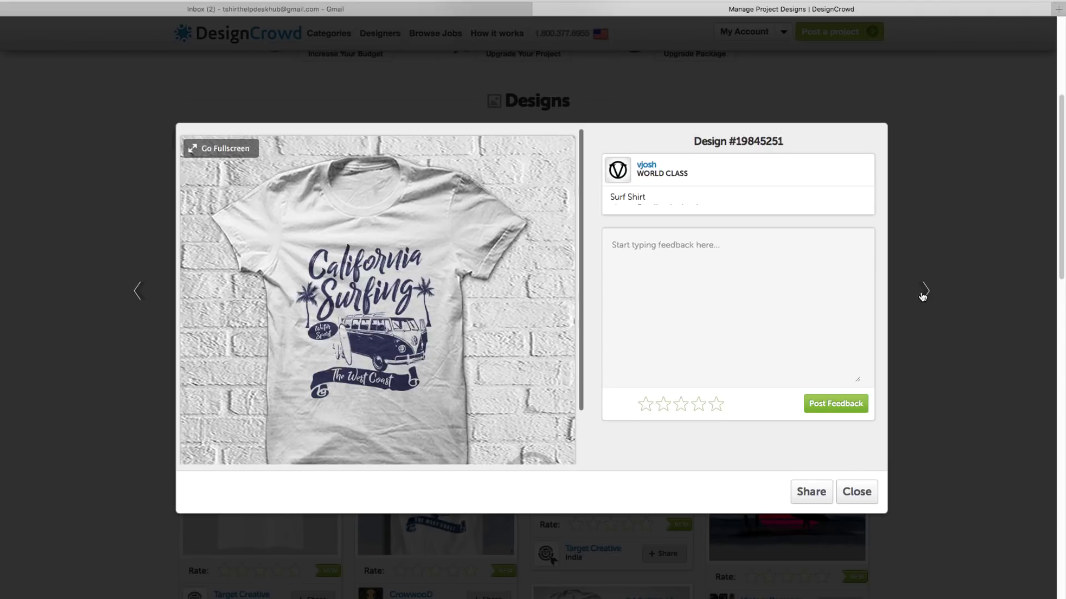
left_click(923, 297)
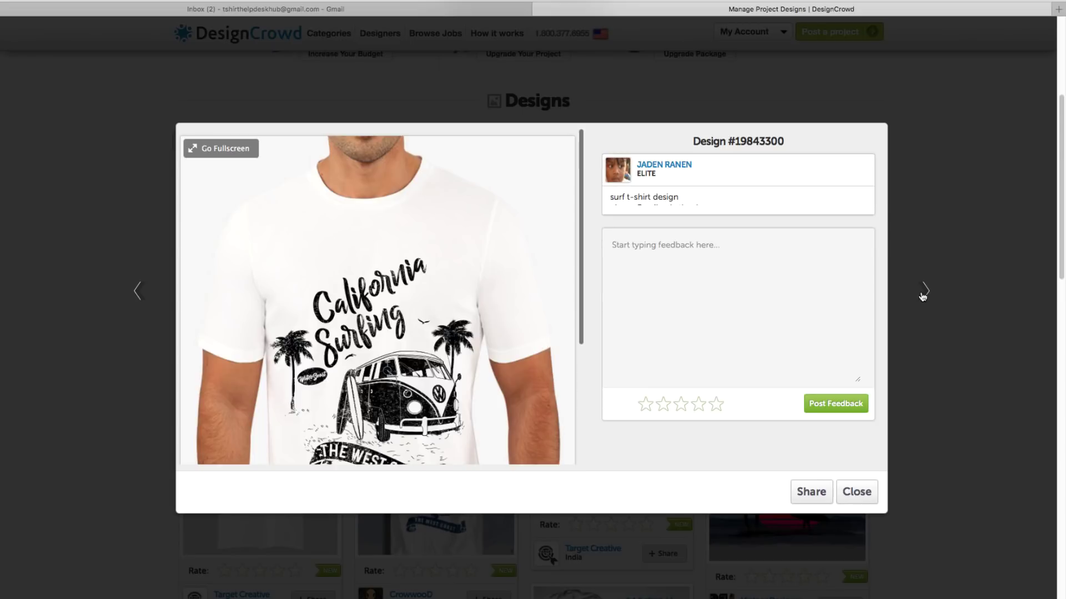
left_click(923, 297)
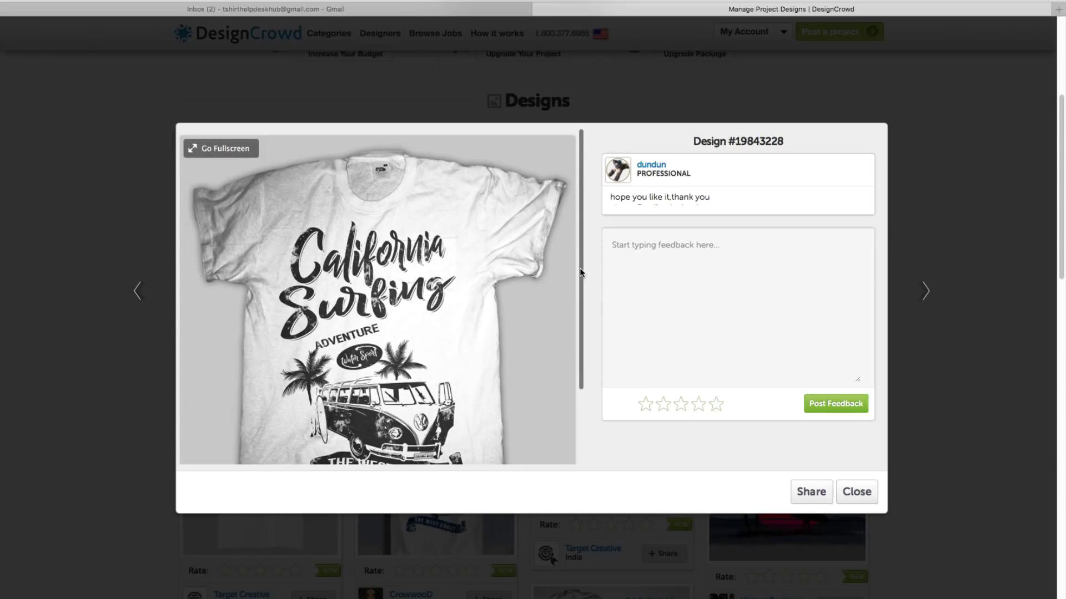
left_click_drag(579, 268, 578, 330)
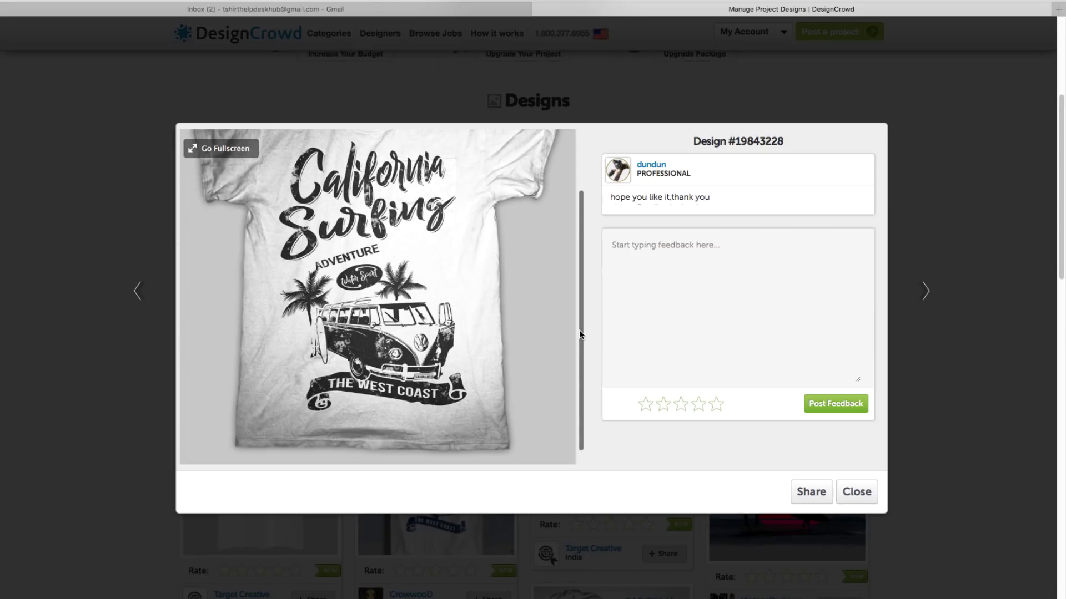
left_click(927, 292)
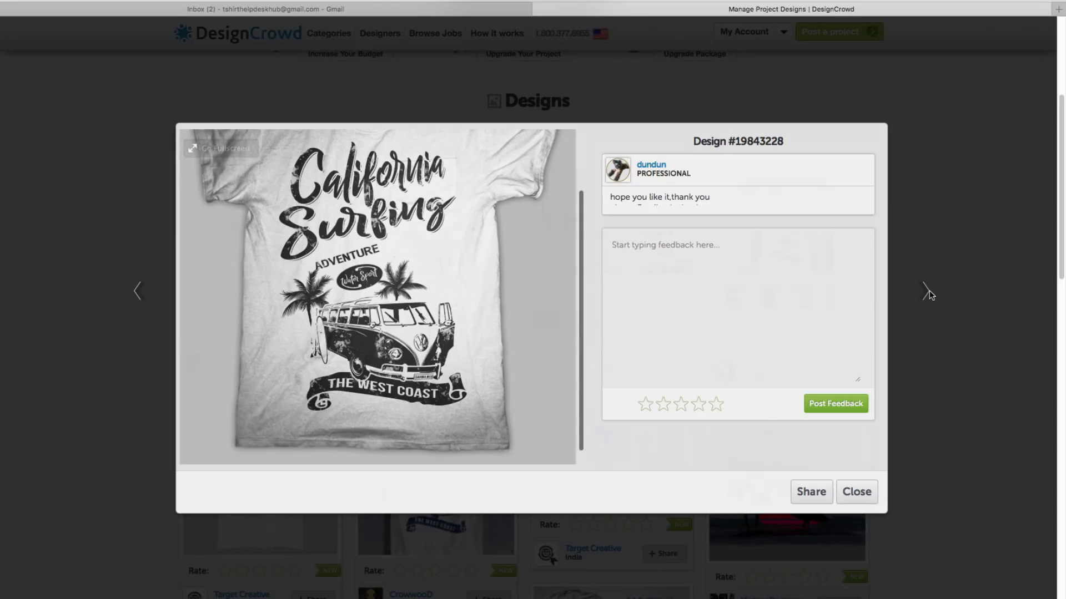
Browse further down the submitted designs and preview the navy California Surfing entry mocked up on two shirts against a dark background
scroll(882, 322, "down", 5)
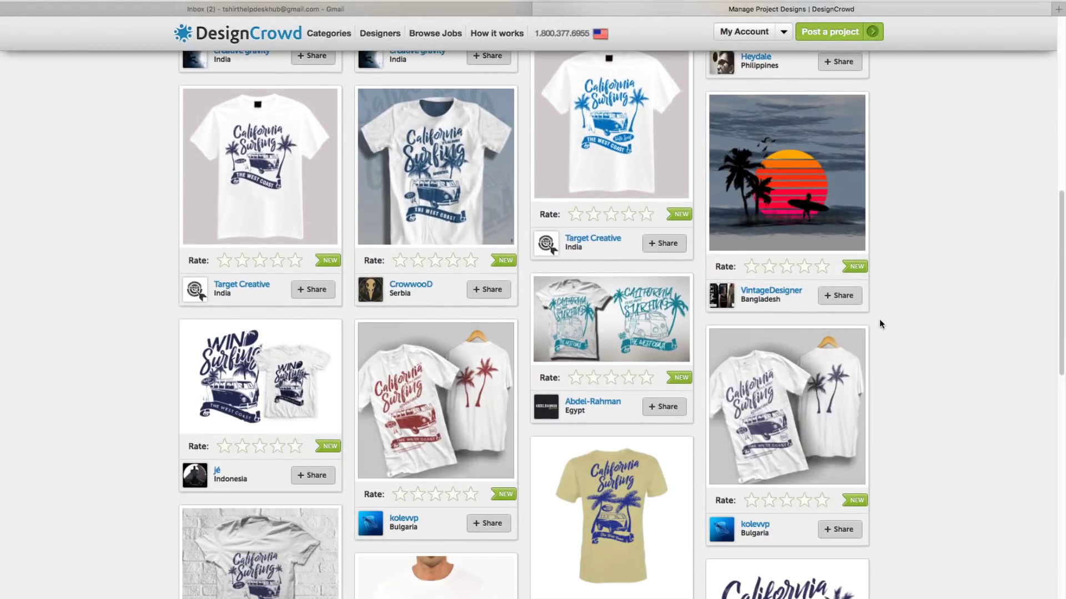
scroll(879, 324, "down", 8)
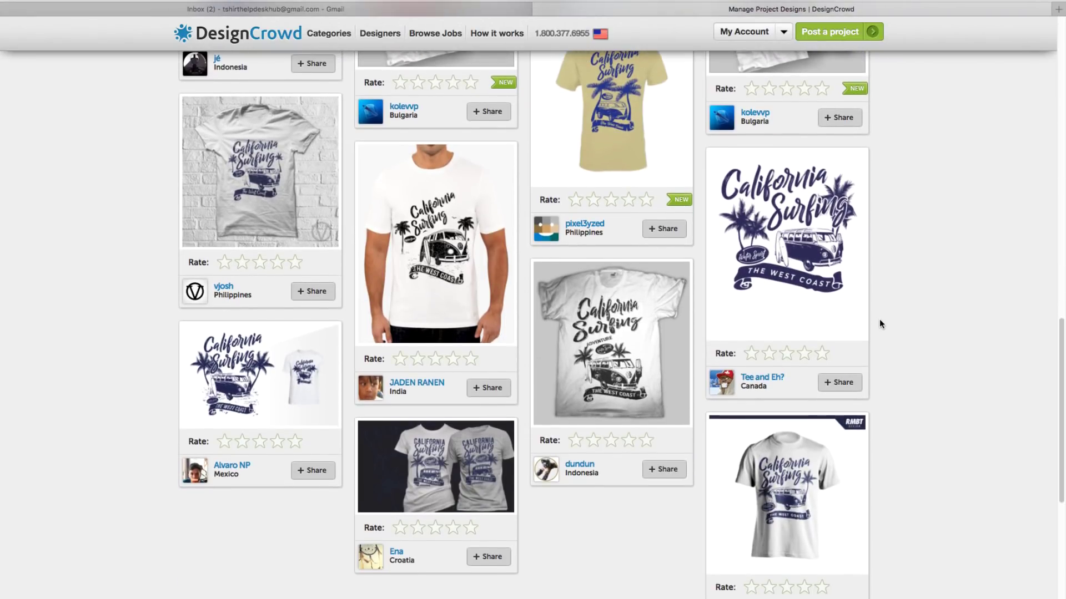
left_click(486, 483)
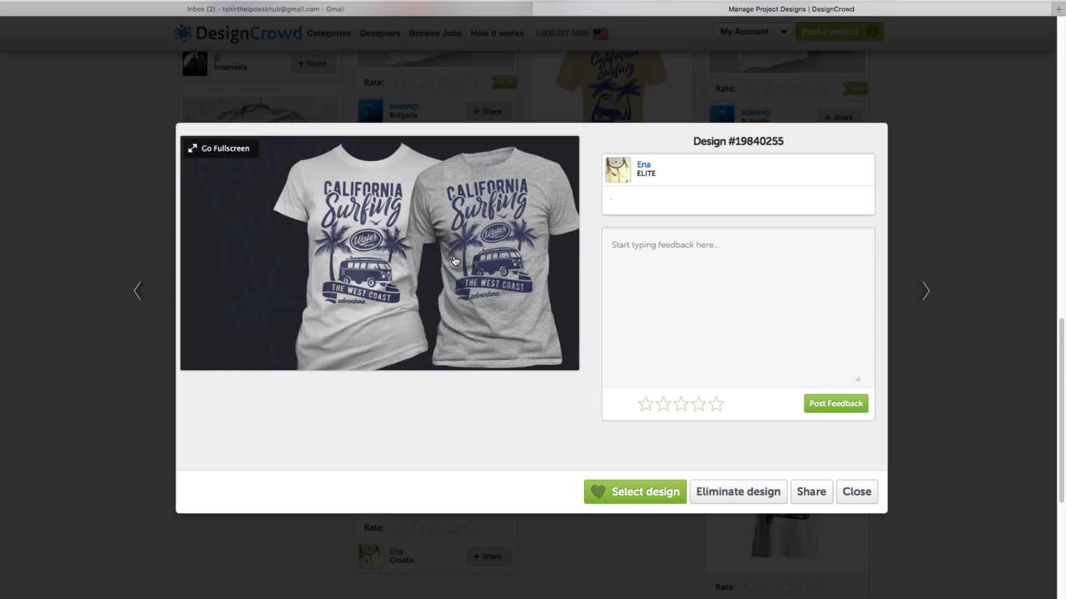
left_click(942, 232)
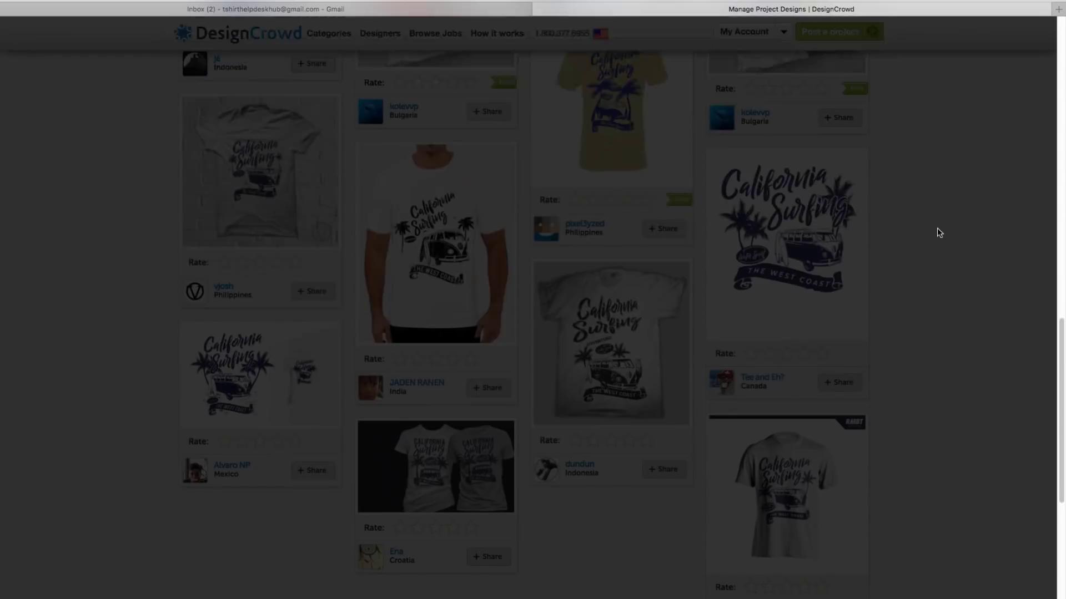
Look over the remaining submissions on the first results page and preview the RMBT design
scroll(599, 327, "down", 3)
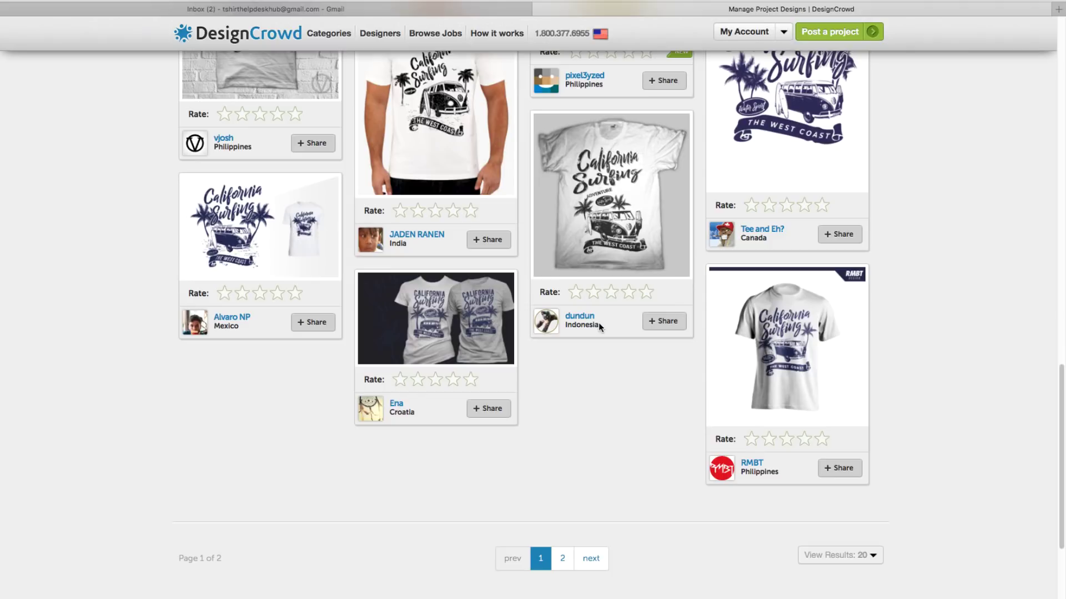
scroll(806, 351, "up", 1)
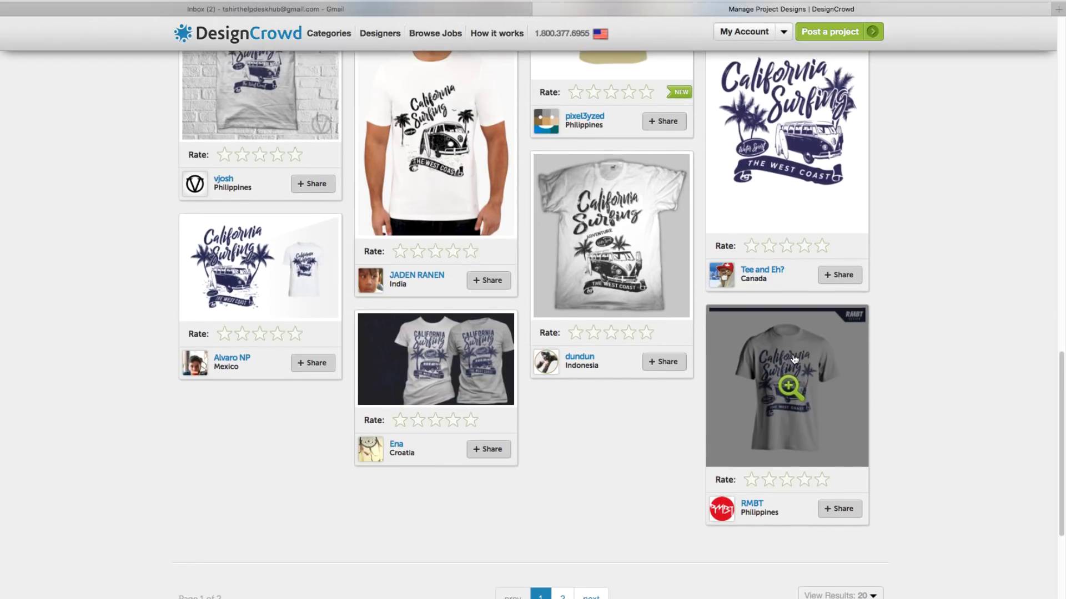
left_click(794, 363)
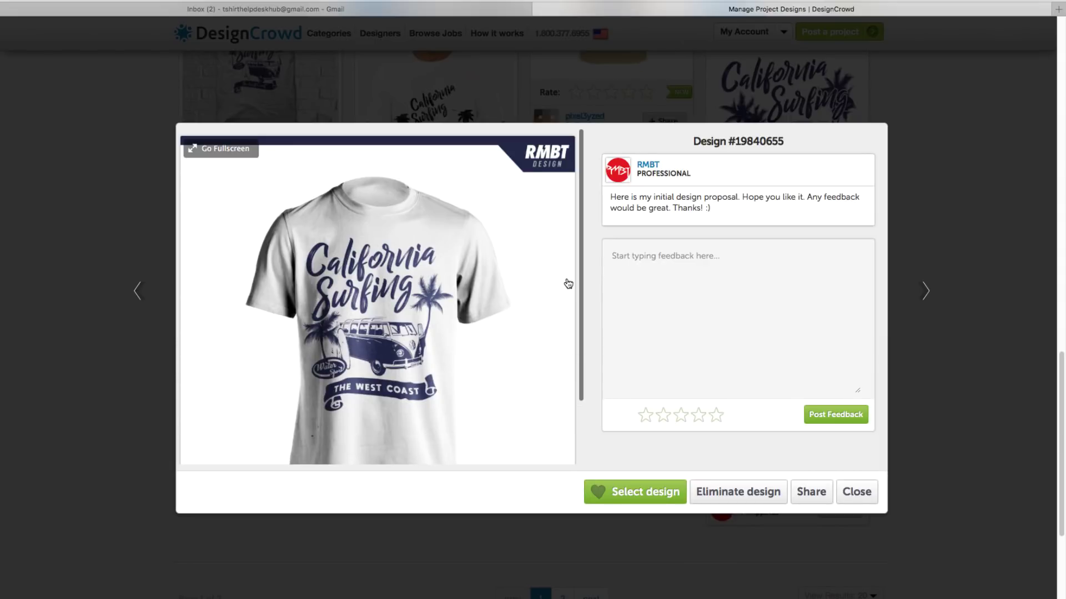
left_click(985, 270)
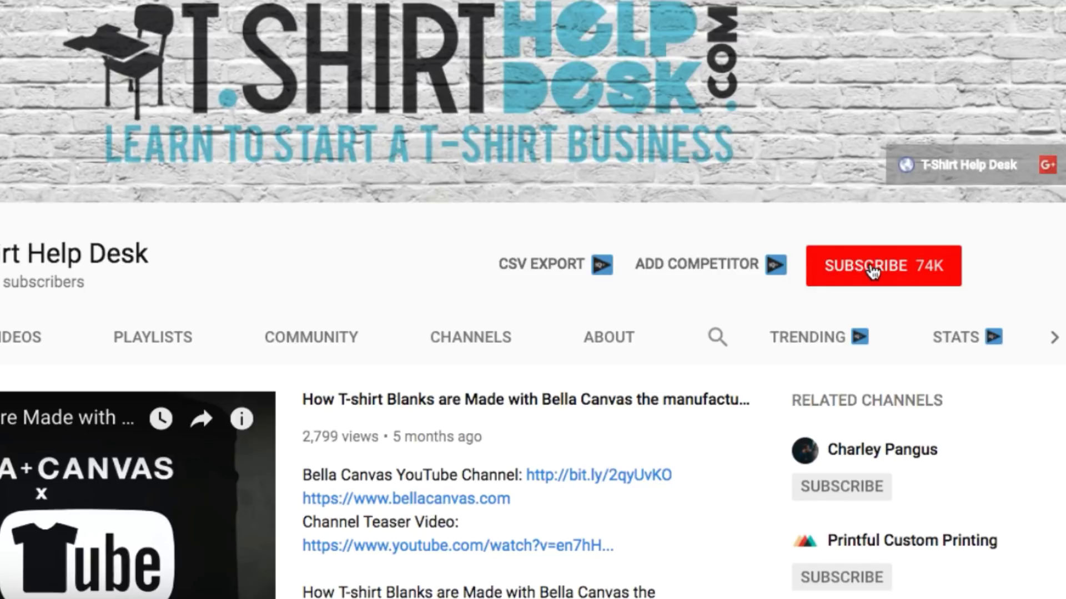
On YouTube, subscribe to the T-Shirt Help Desk channel and turn on notifications for every new video
left_click(873, 271)
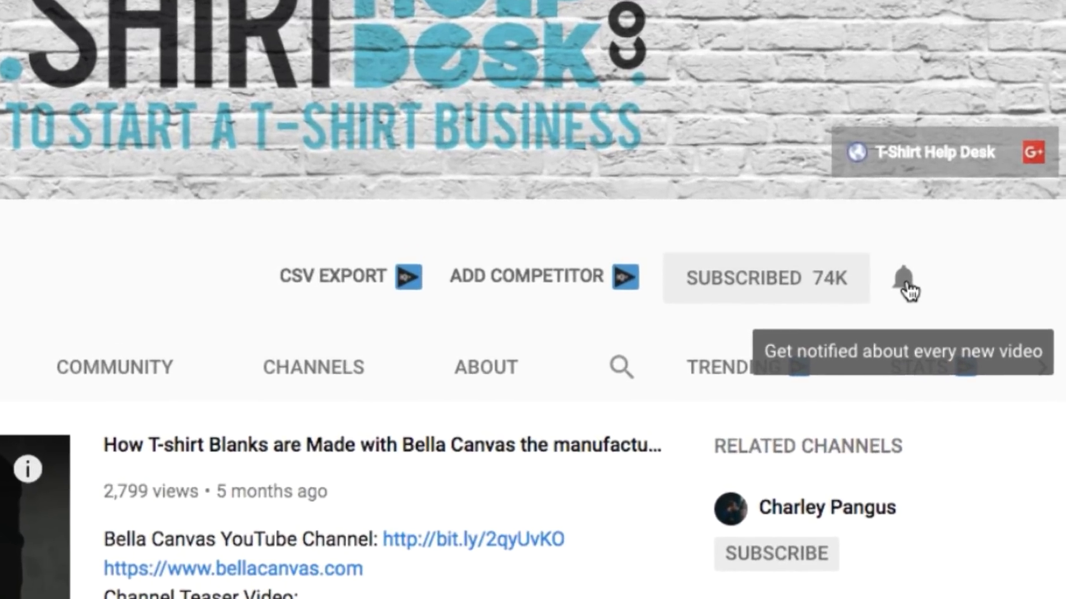
left_click(930, 278)
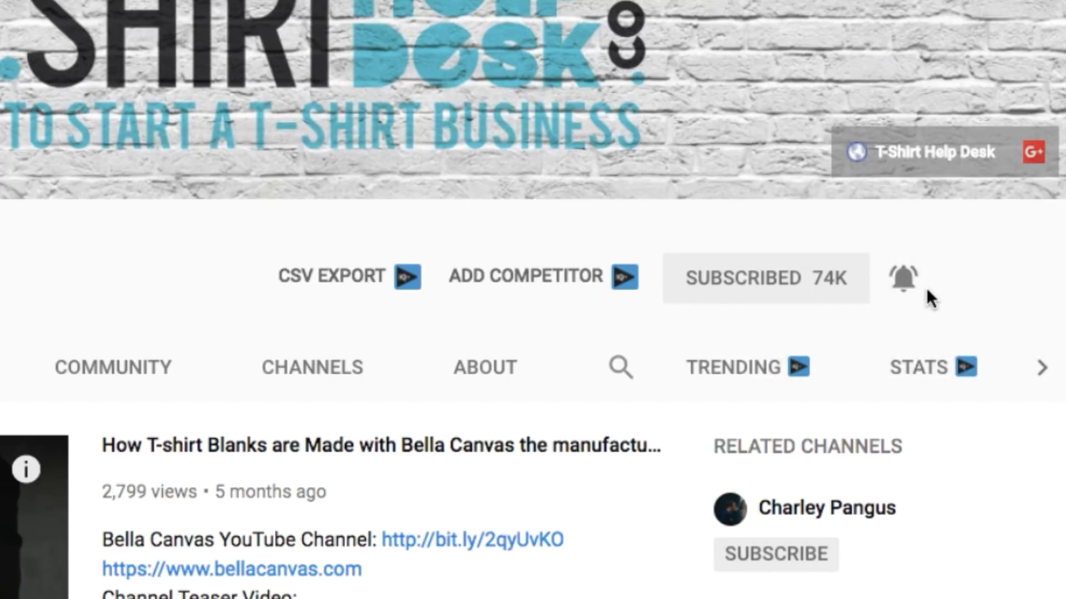